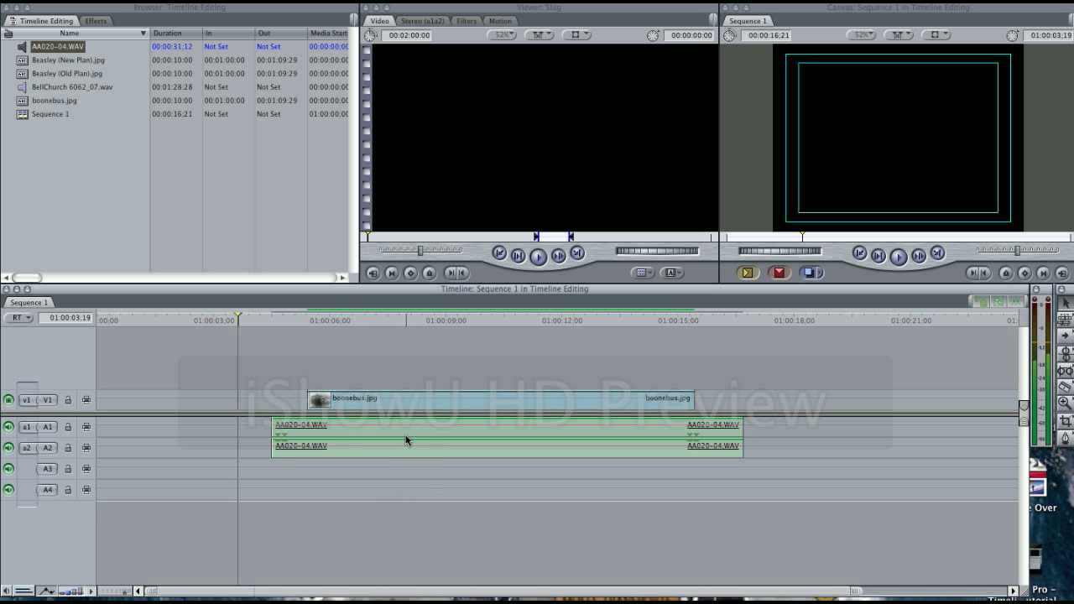
# Step: Play the sequence from about 01:00:03;05 to review the boonebus.jpg image and its audio
pyautogui.click(361, 322)
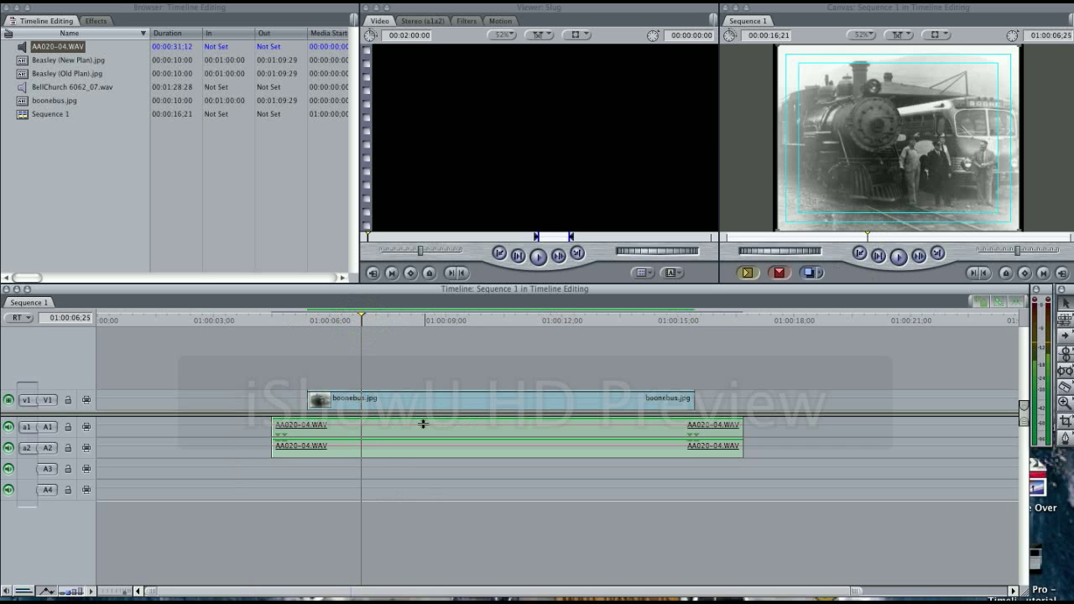
pyautogui.click(220, 319)
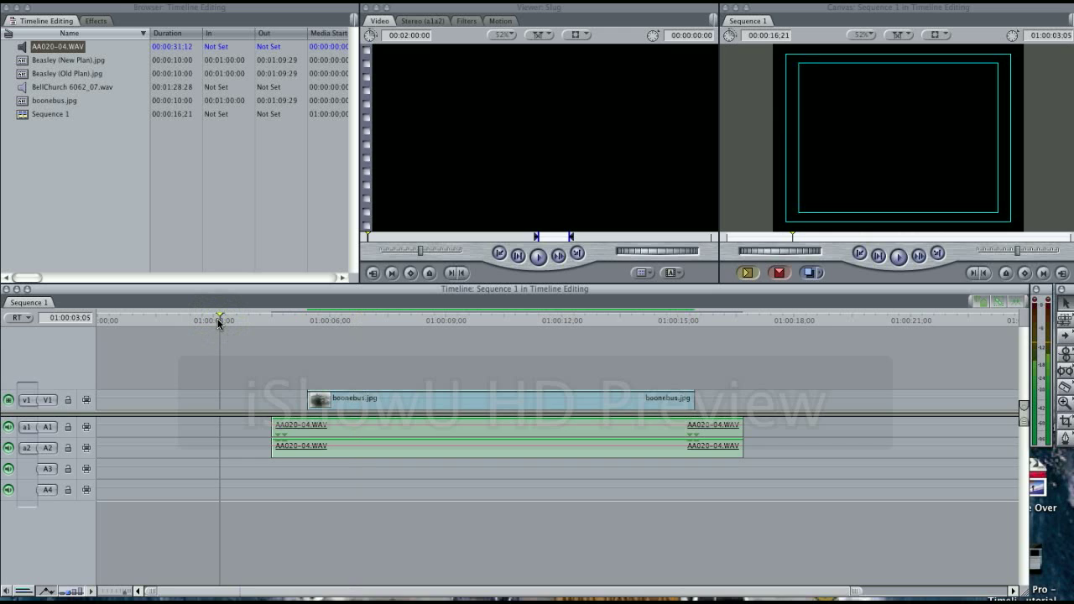
pyautogui.press('space')
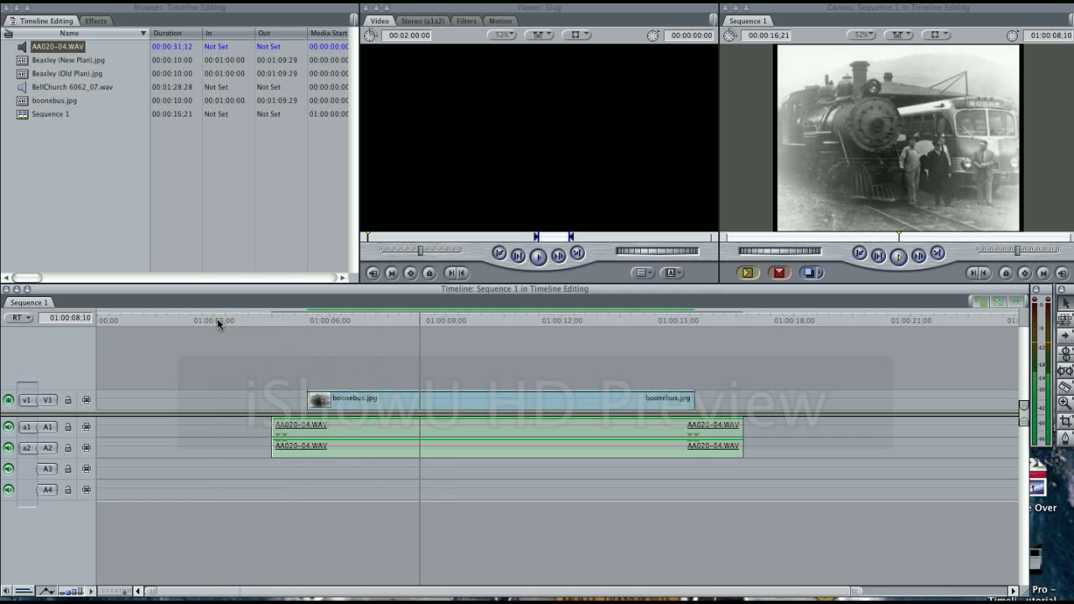
pyautogui.press('space')
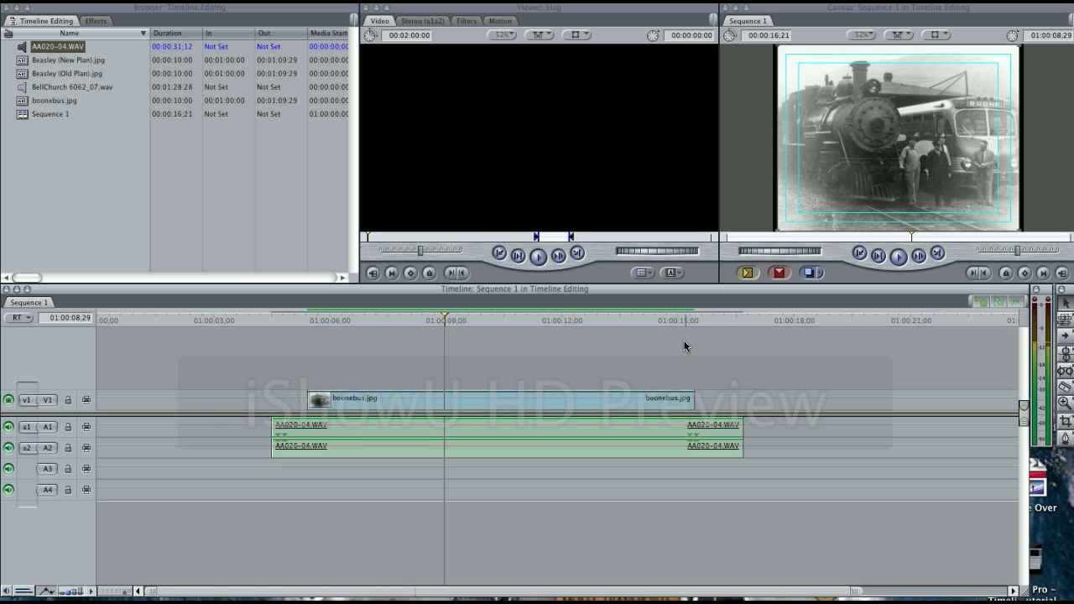
# Step: Park the playhead at 01:00:02;25, ahead of the boonebus.jpg clip, and load a plain Text generator into the Viewer
pyautogui.click(206, 319)
pyautogui.click(277, 329)
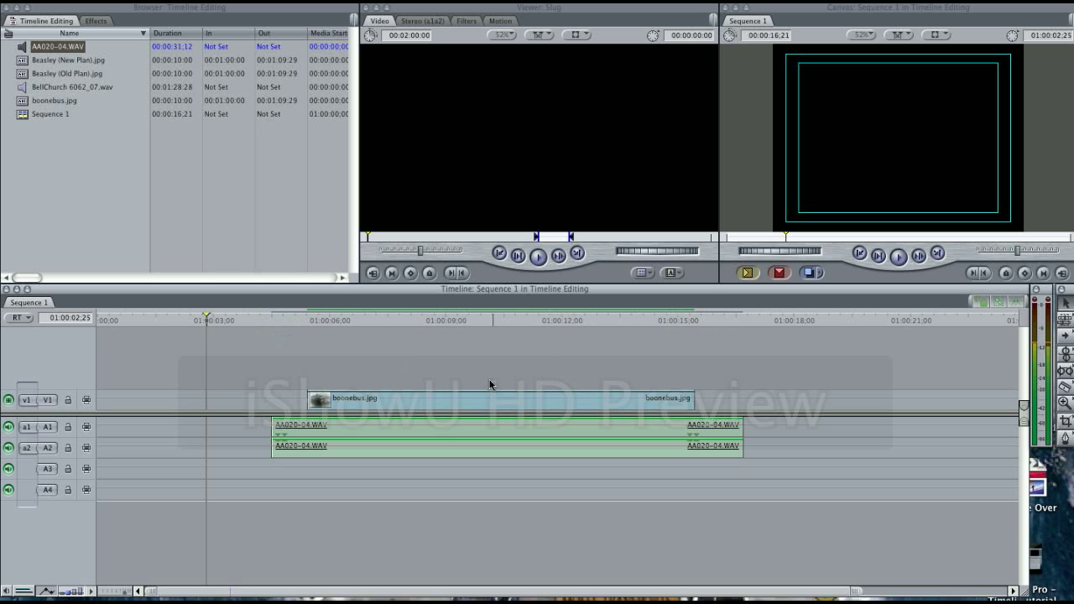
pyautogui.click(676, 276)
pyautogui.moveTo(726, 321)
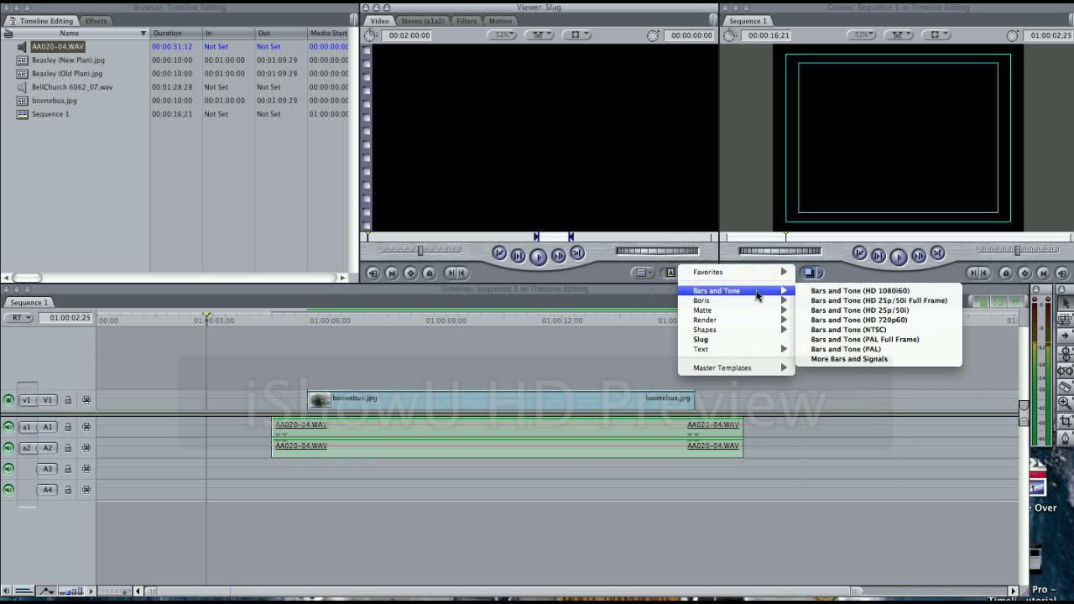
pyautogui.moveTo(759, 352)
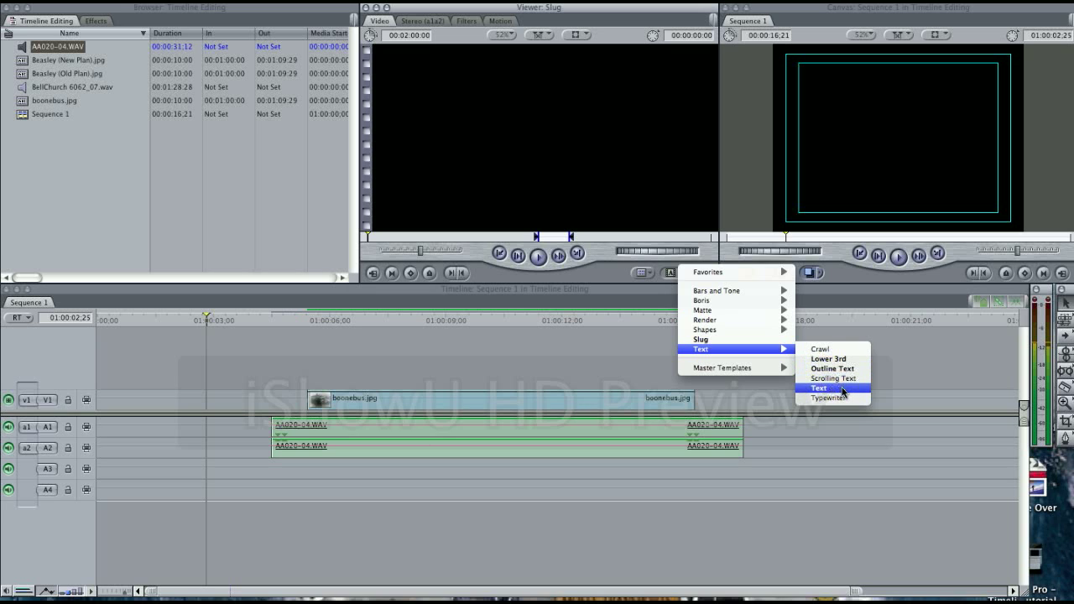
pyautogui.click(842, 392)
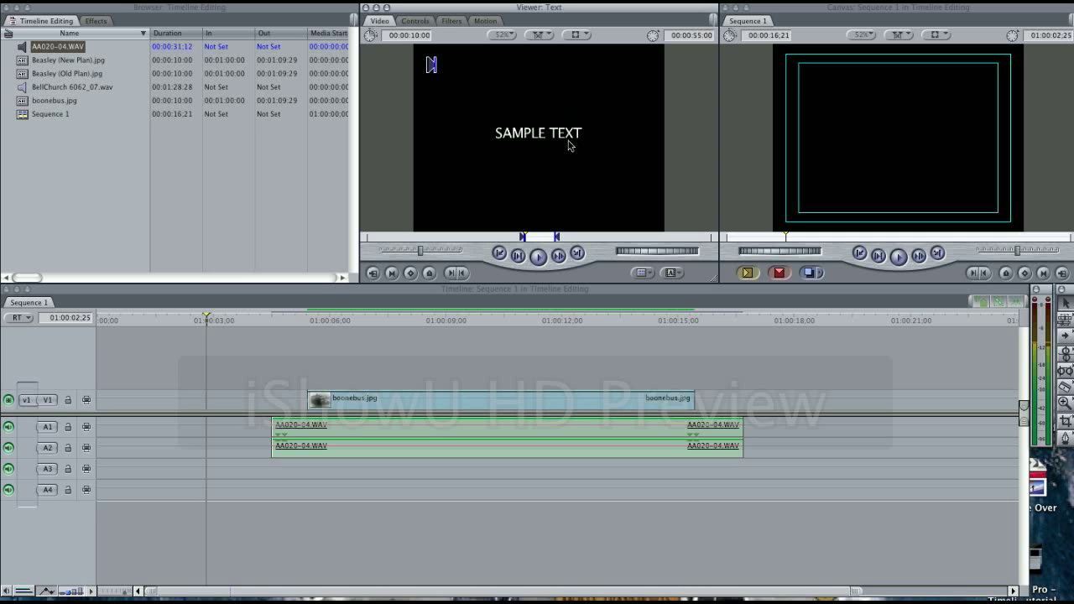
# Step: Replace the generator's sample text with "Old Boone Bus Station" and preview the title
pyautogui.click(421, 25)
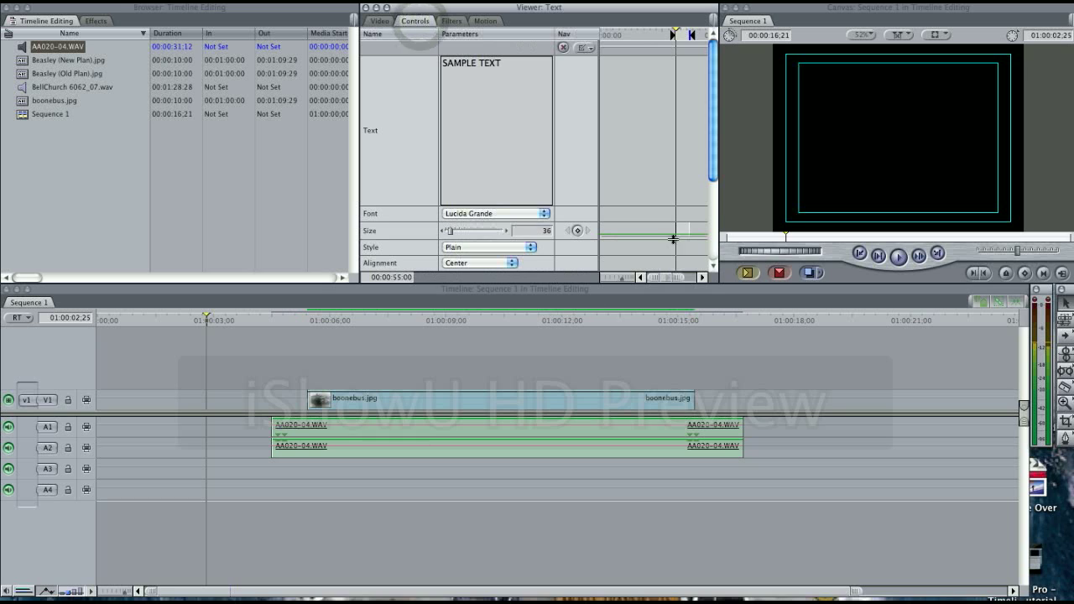
pyautogui.click(509, 62)
pyautogui.write('Old Boone Bus Station')
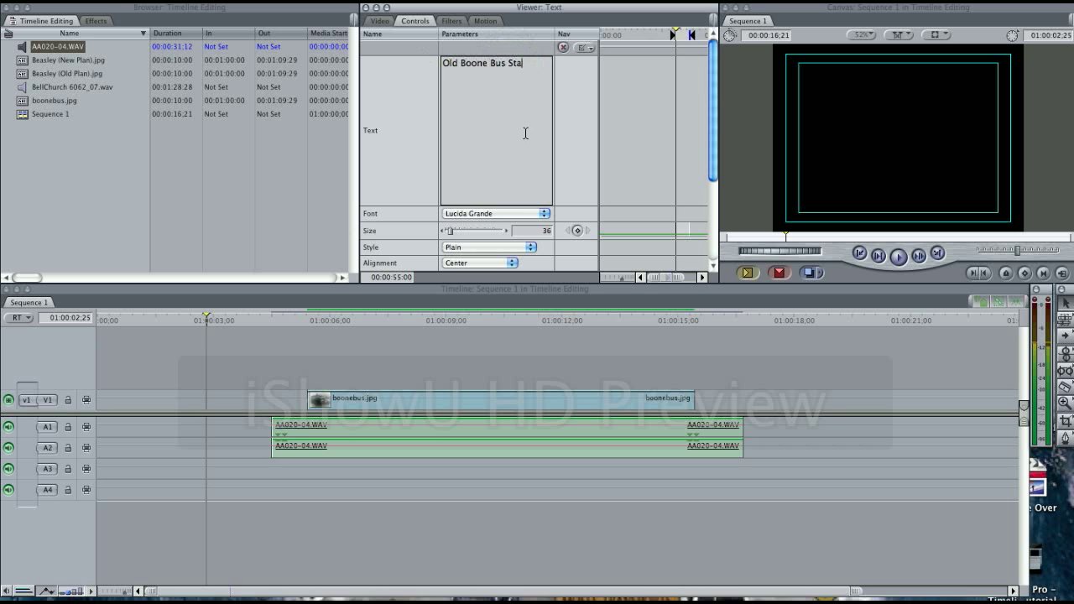
pyautogui.click(380, 22)
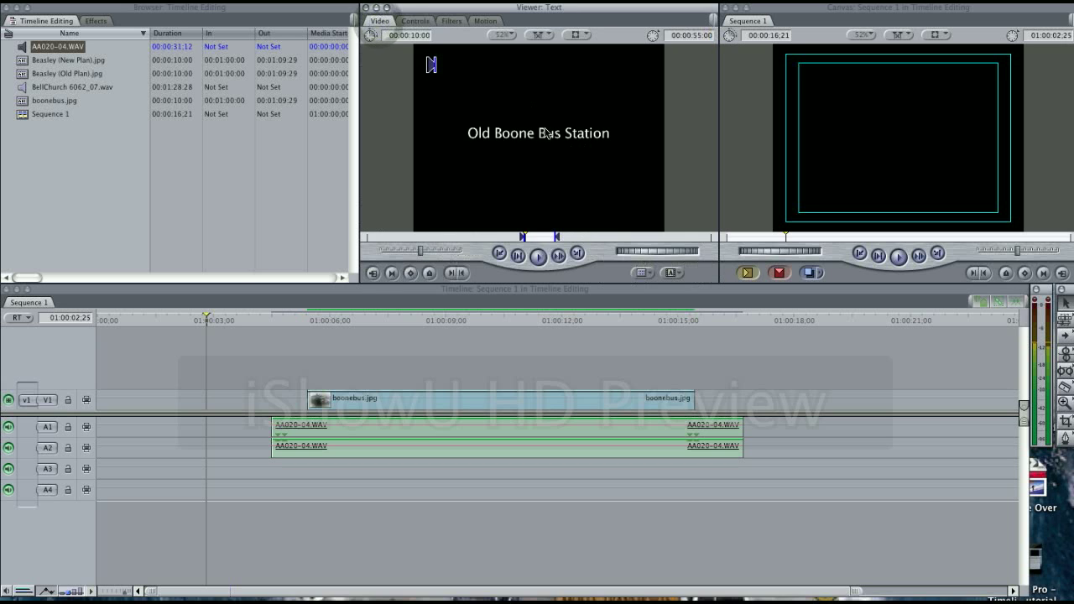
# Step: Set the title's font to Cambria and its size to 64, and check the result in the Viewer
pyautogui.click(419, 29)
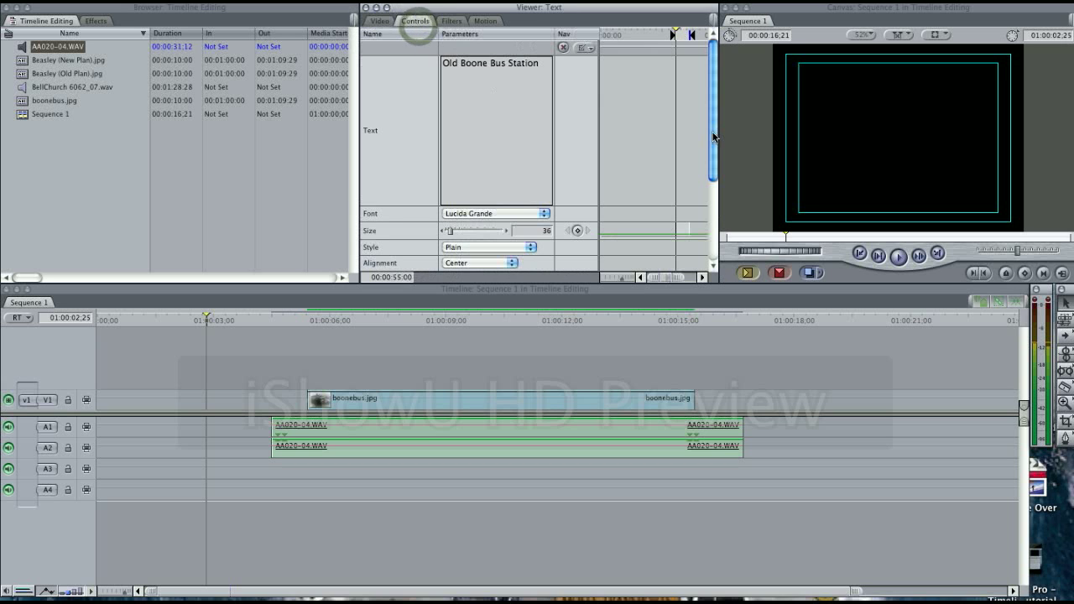
pyautogui.scroll(-5, 558, 114)
pyautogui.click(541, 98)
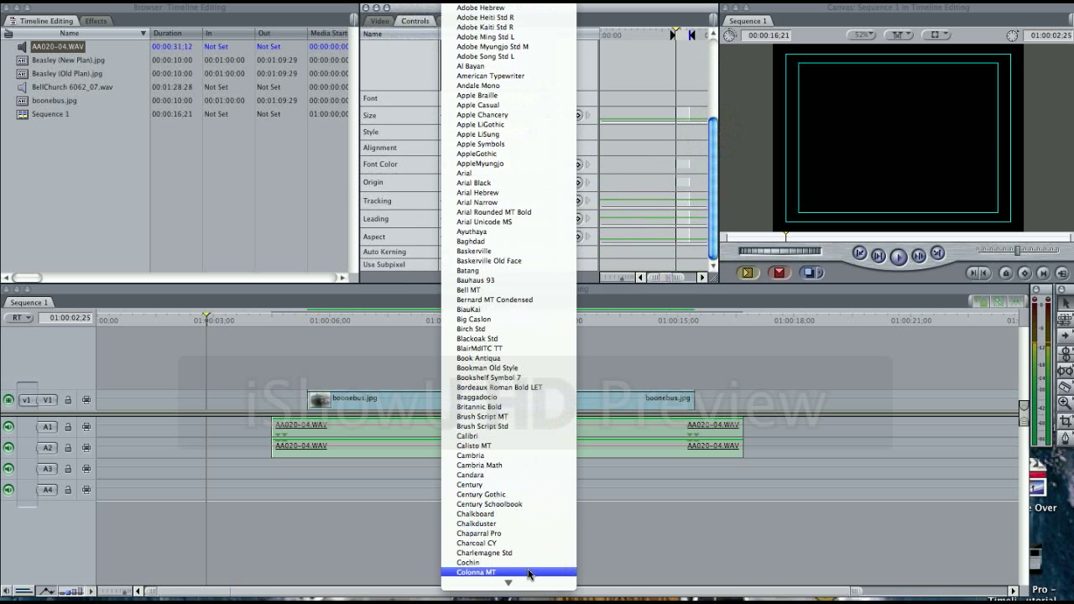
pyautogui.click(512, 455)
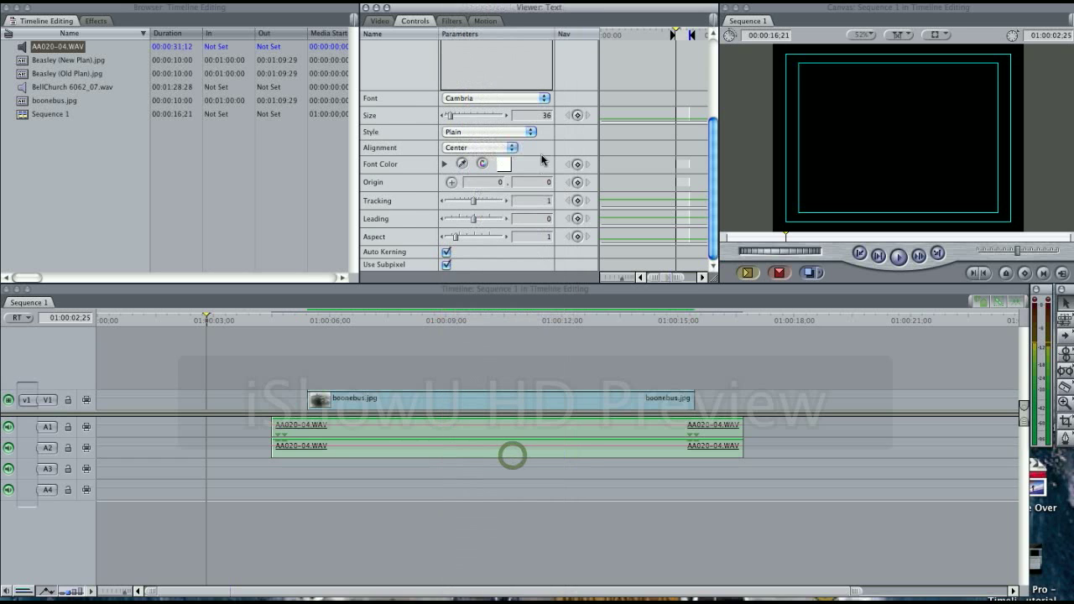
pyautogui.moveTo(450, 115)
pyautogui.mouseDown()
pyautogui.moveTo(474, 115)
pyautogui.moveTo(454, 115)
pyautogui.mouseUp()
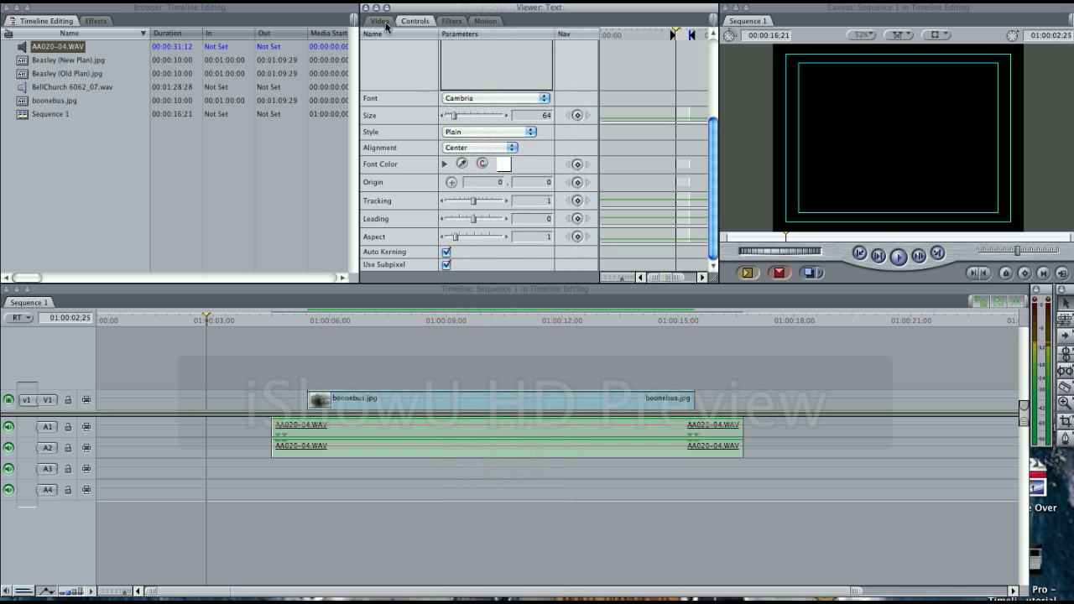
pyautogui.click(381, 21)
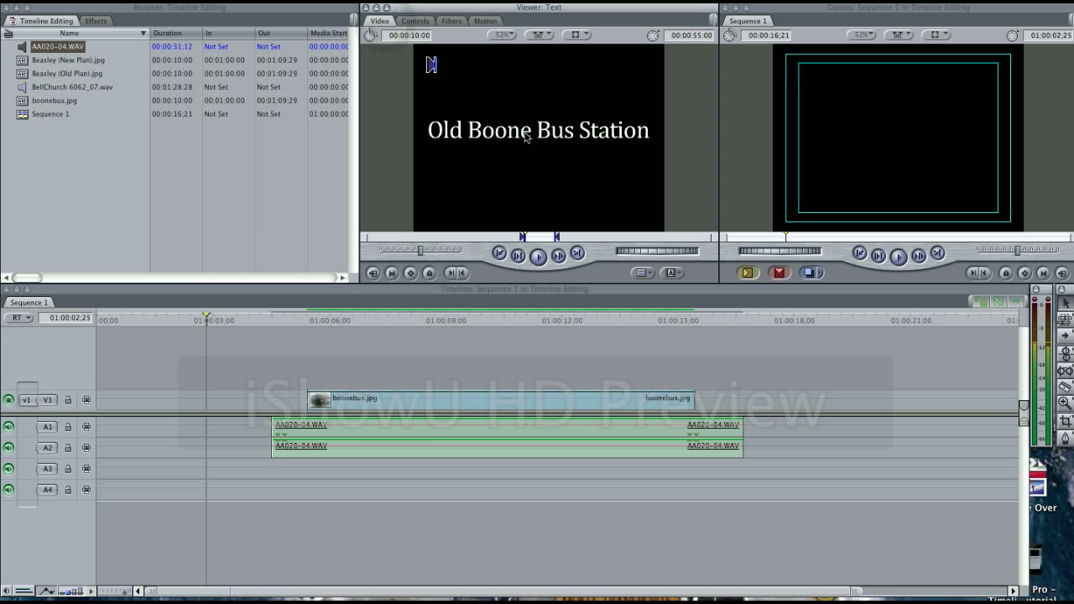
pyautogui.click(419, 21)
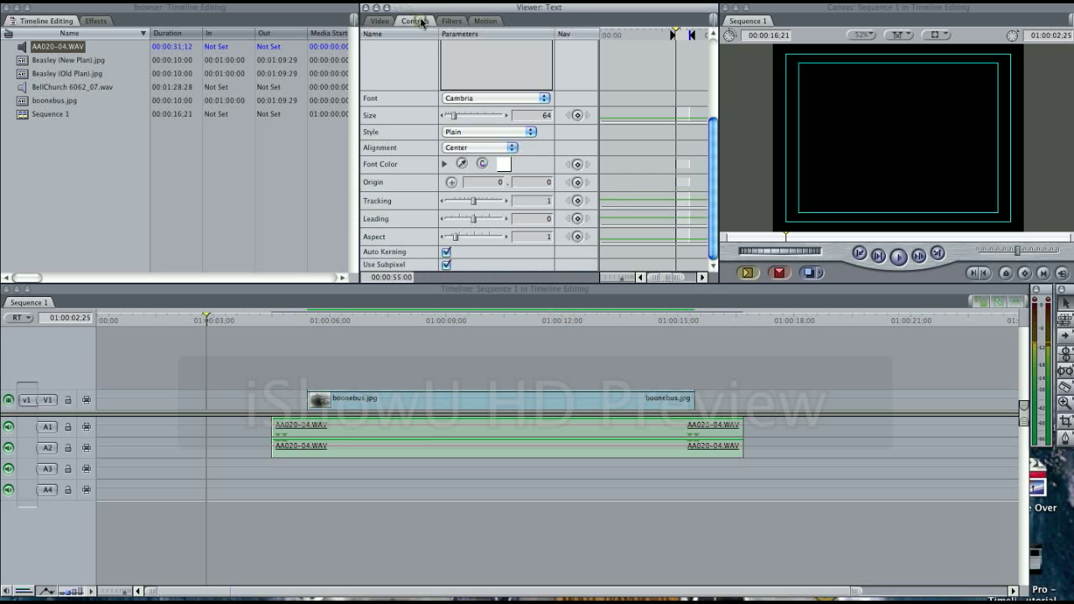
pyautogui.click(529, 131)
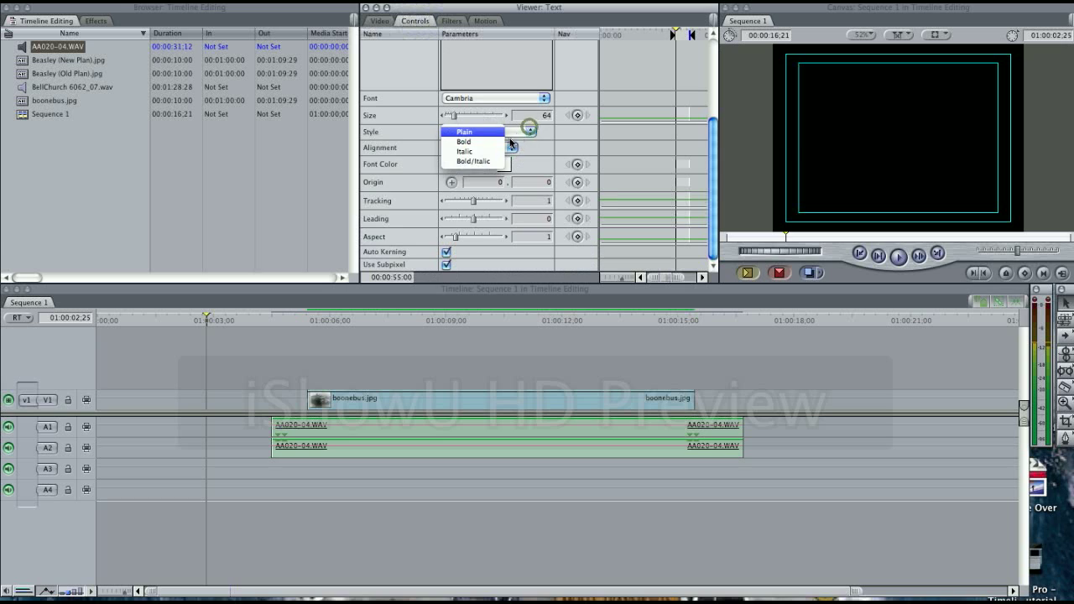
pyautogui.click(559, 137)
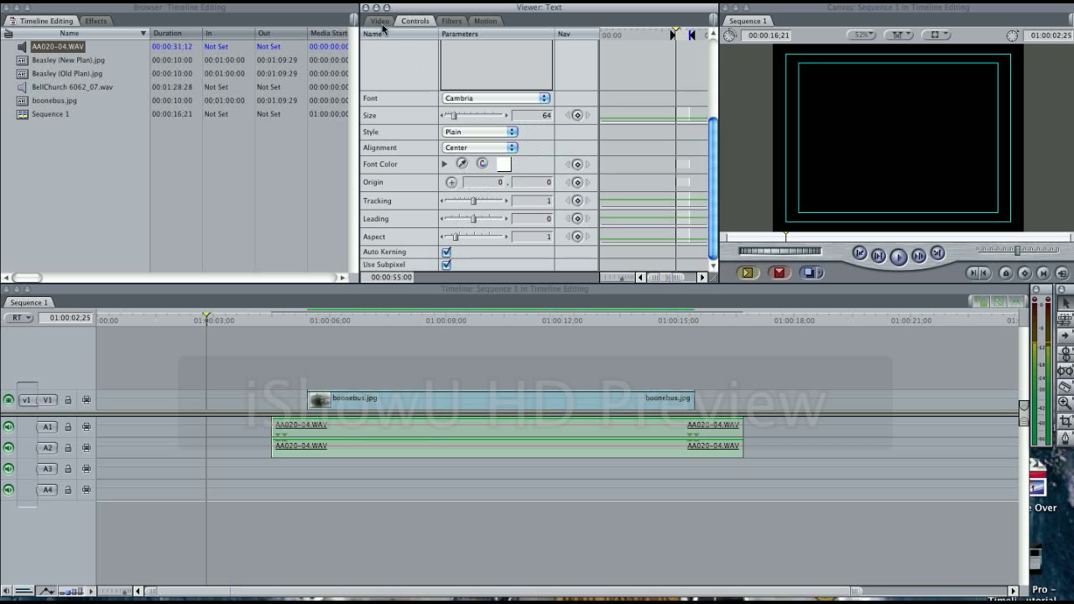
pyautogui.click(380, 21)
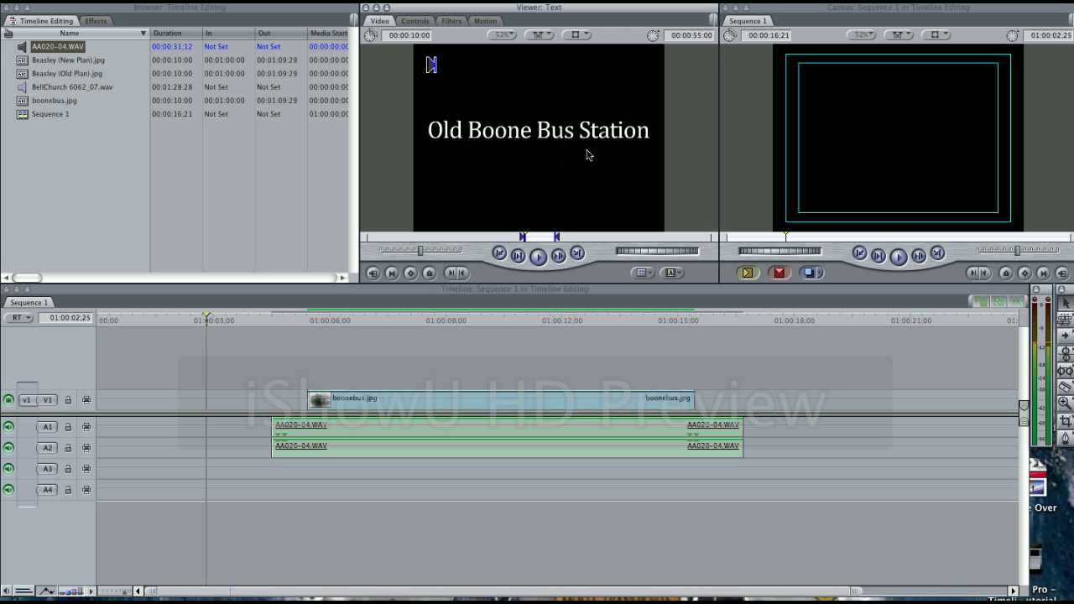
# Step: Place the title on a new video track above boonebus.jpg, starting at 01:00:02;25, and play back the overlap
pyautogui.moveTo(525, 142); pyautogui.dragTo(216, 369)
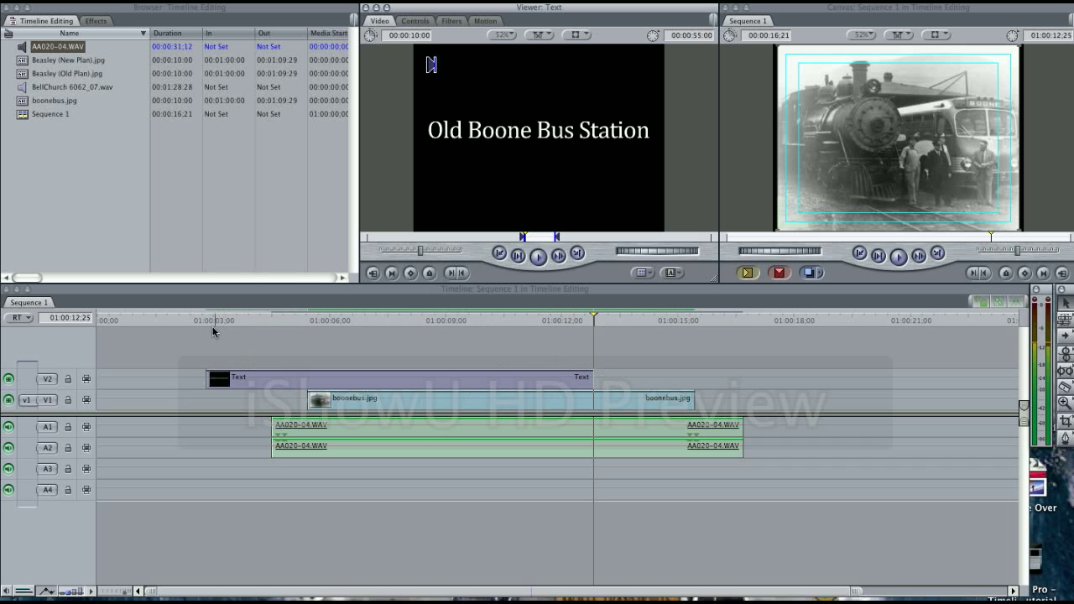
pyautogui.click(189, 321)
pyautogui.press('space')
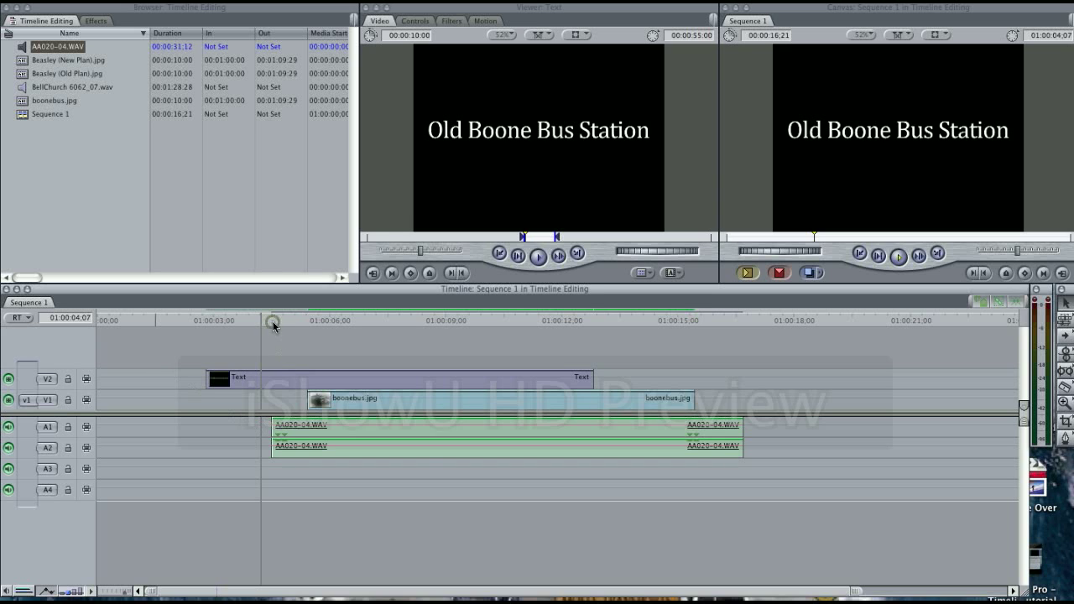
pyautogui.click(630, 266)
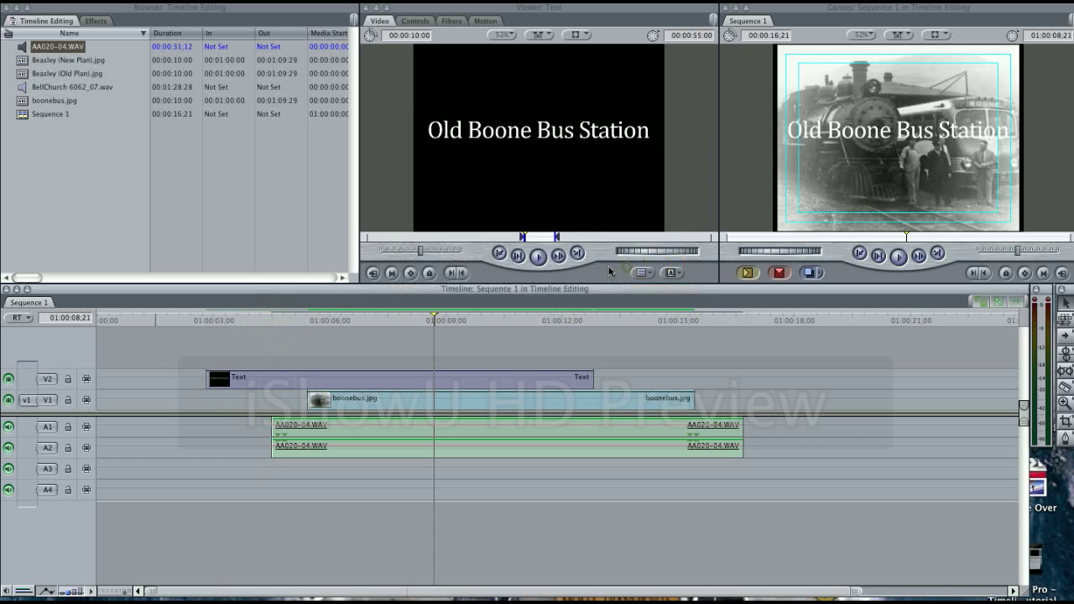
pyautogui.click(251, 320)
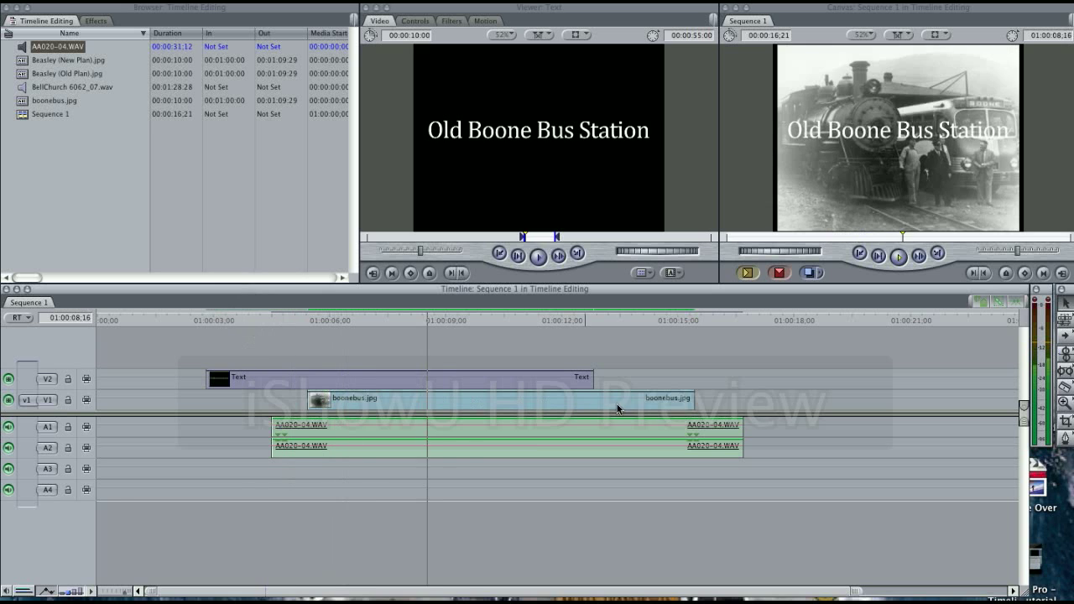
pyautogui.press('space')
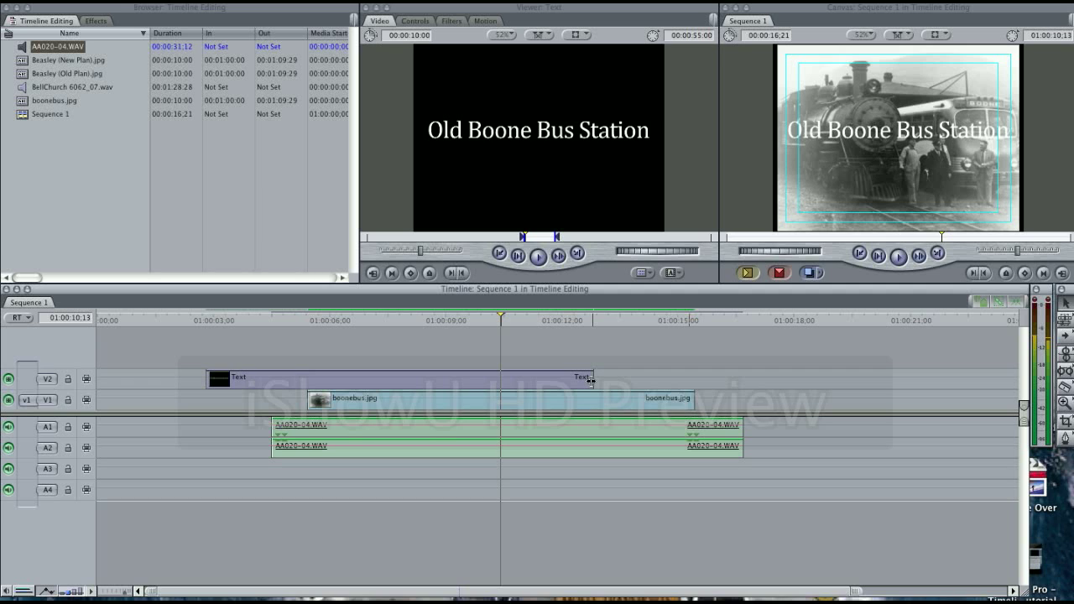
# Step: Trim the end of the Text clip back to the start of boonebus.jpg and play the title section
pyautogui.moveTo(590, 380); pyautogui.dragTo(306, 387)
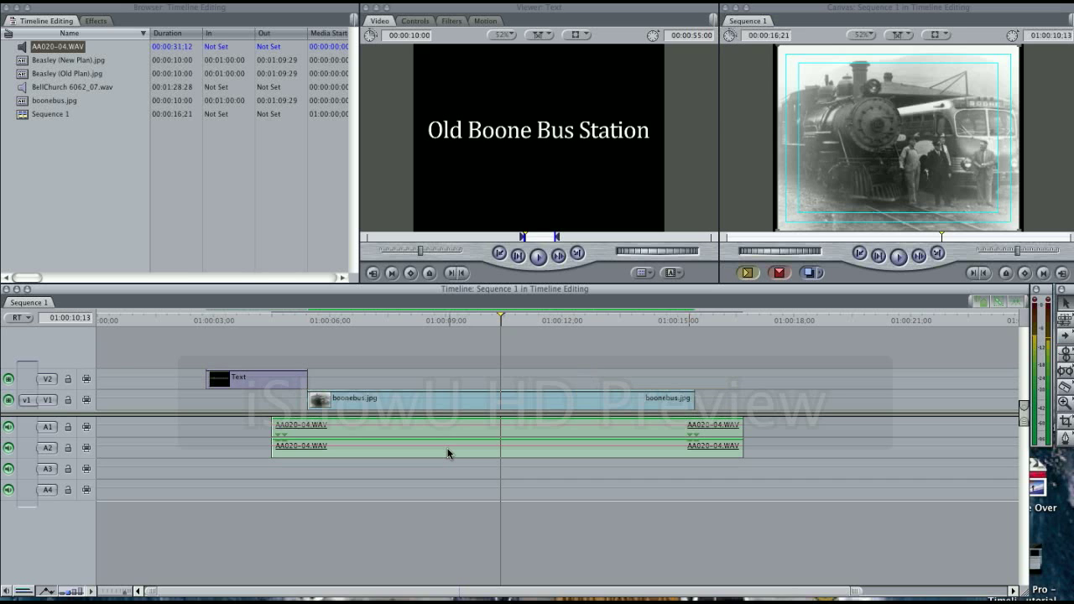
pyautogui.click(203, 322)
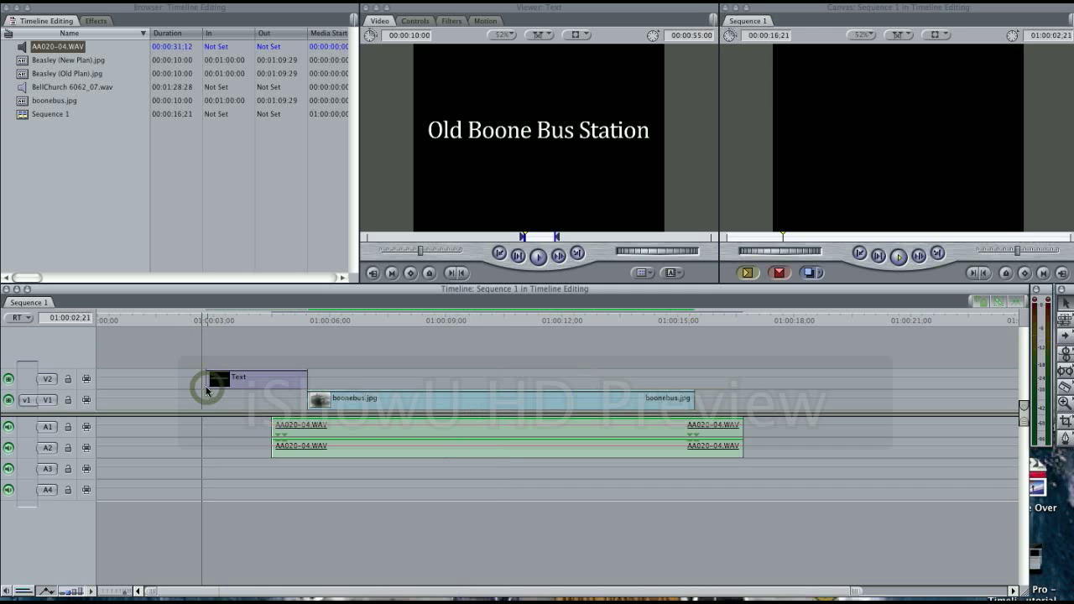
pyautogui.press('space')
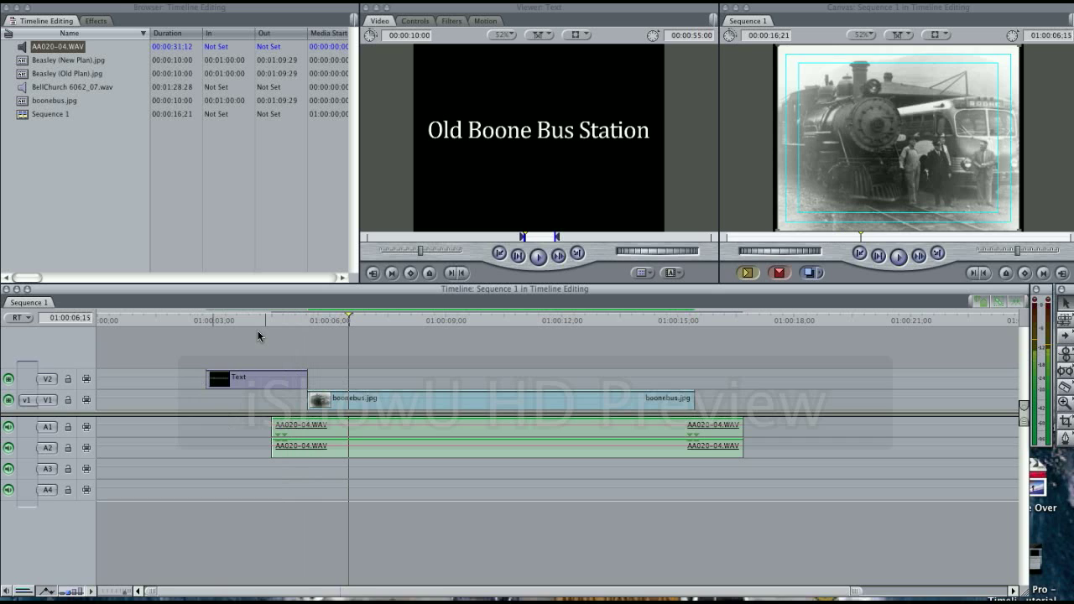
pyautogui.moveTo(191, 321); pyautogui.dragTo(226, 321)
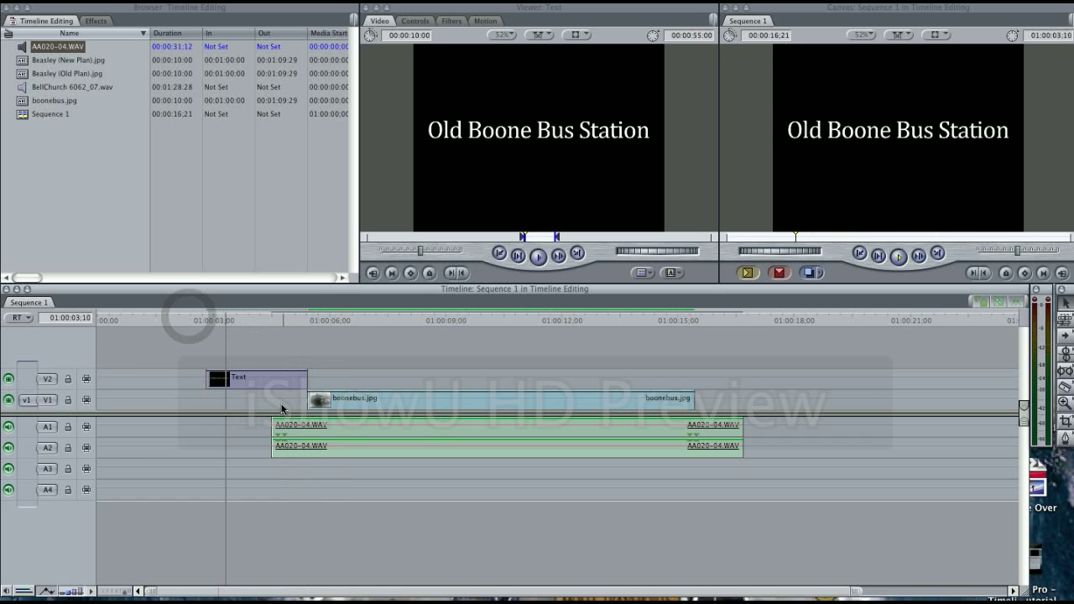
# Step: Apply the default Cross Dissolve to the start of the Text clip and play the fade-in from before the title
pyautogui.click(168, 321)
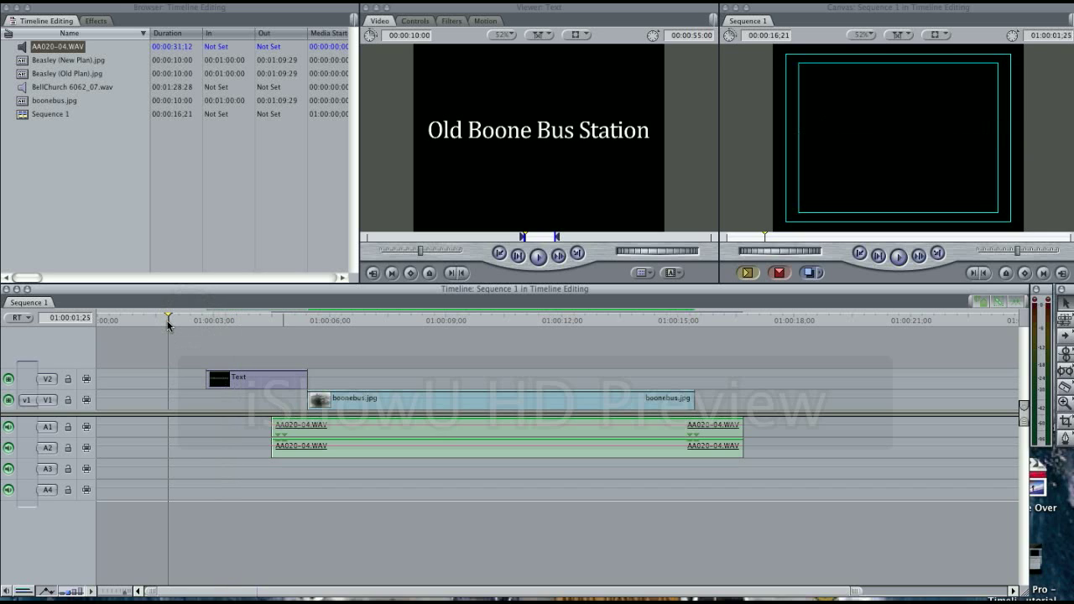
pyautogui.click(205, 378)
pyautogui.click(395, 2)
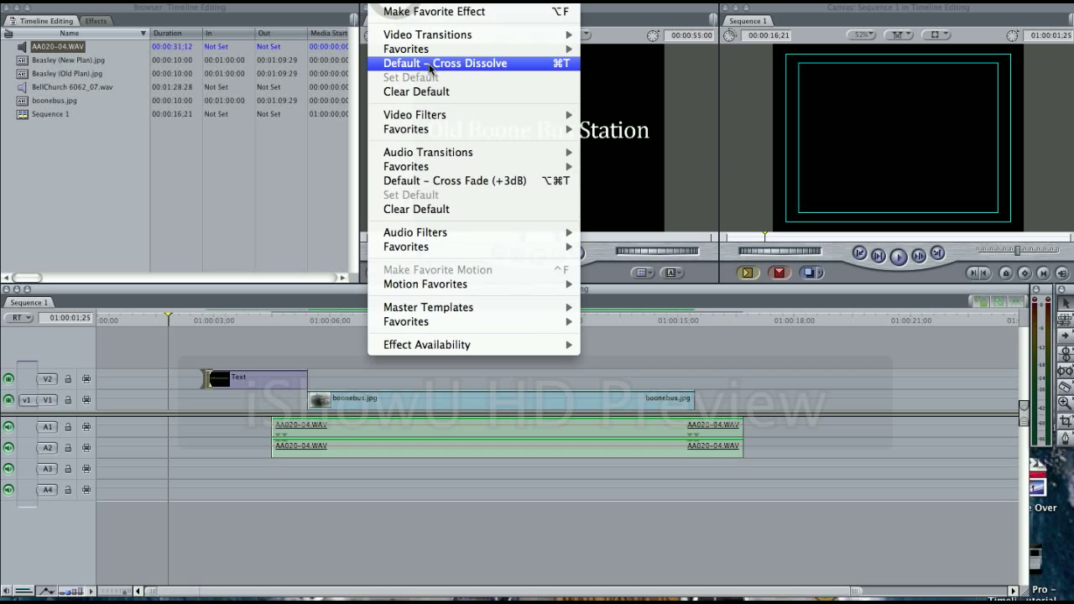
pyautogui.click(430, 65)
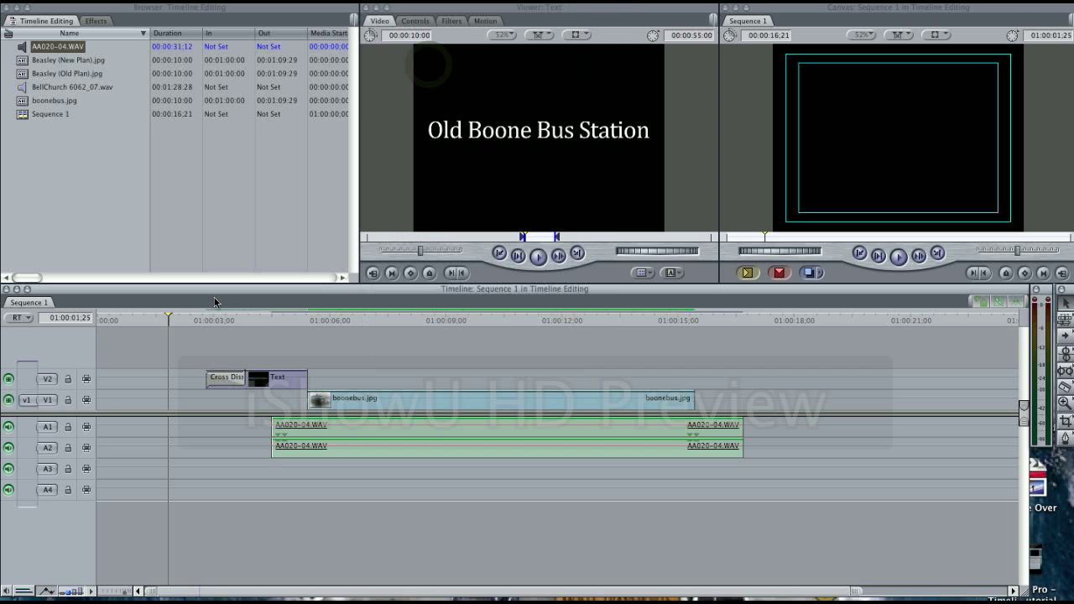
pyautogui.press('space')
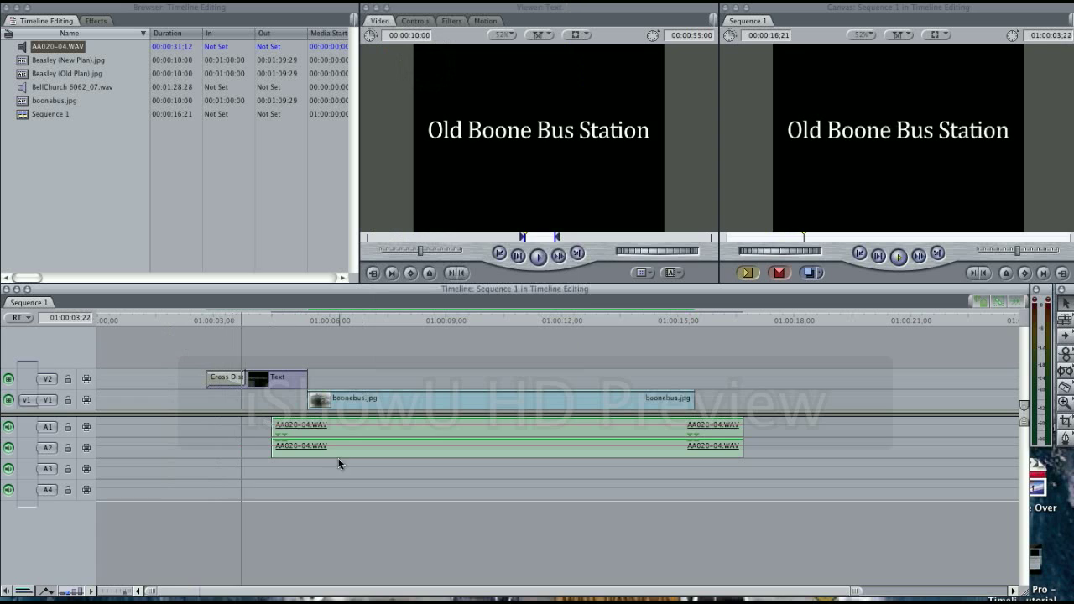
pyautogui.click(648, 267)
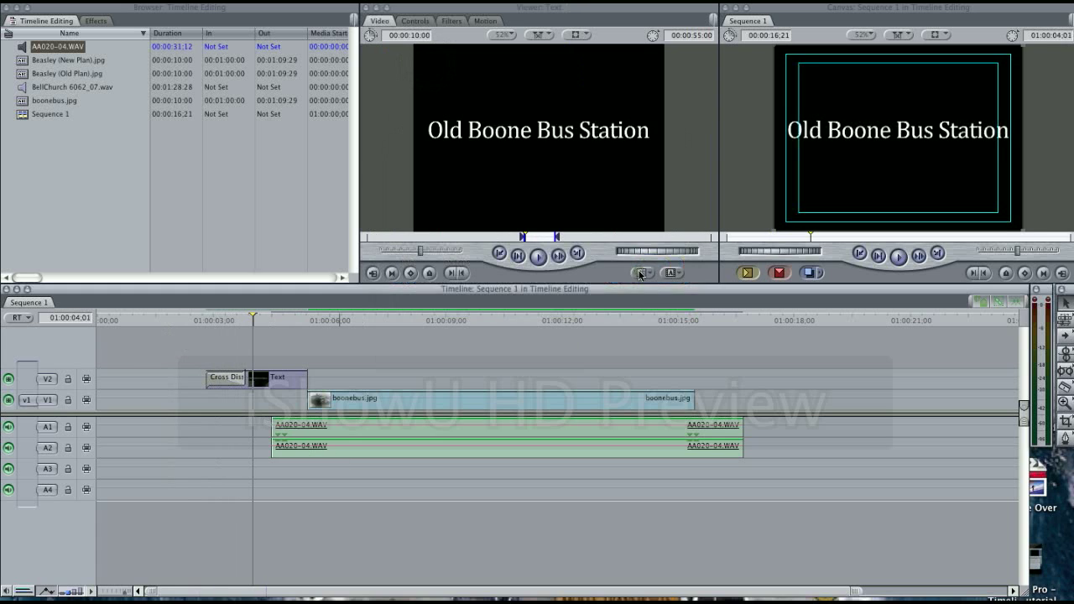
pyautogui.click(186, 322)
pyautogui.press('space')
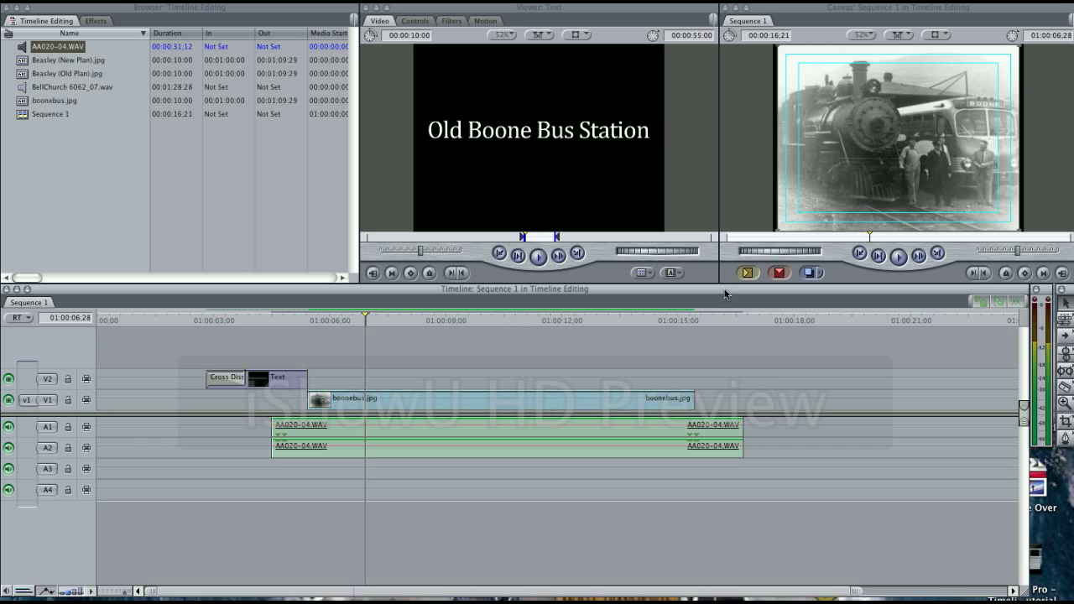
# Step: Load a new Lower 3rd text generator into the Viewer
pyautogui.click(671, 273)
pyautogui.moveTo(709, 338)
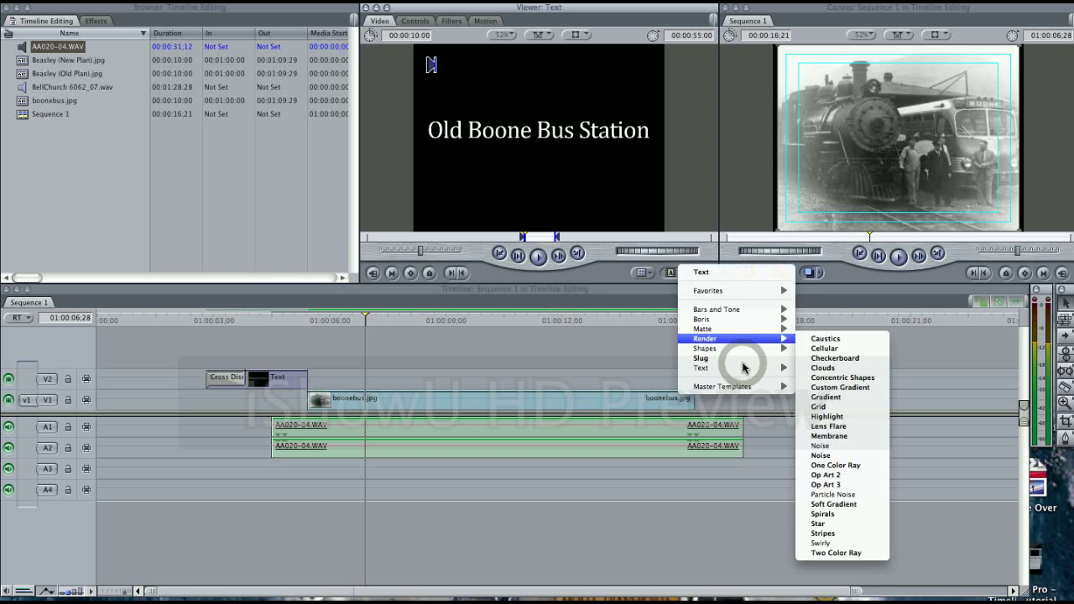
pyautogui.click(743, 368)
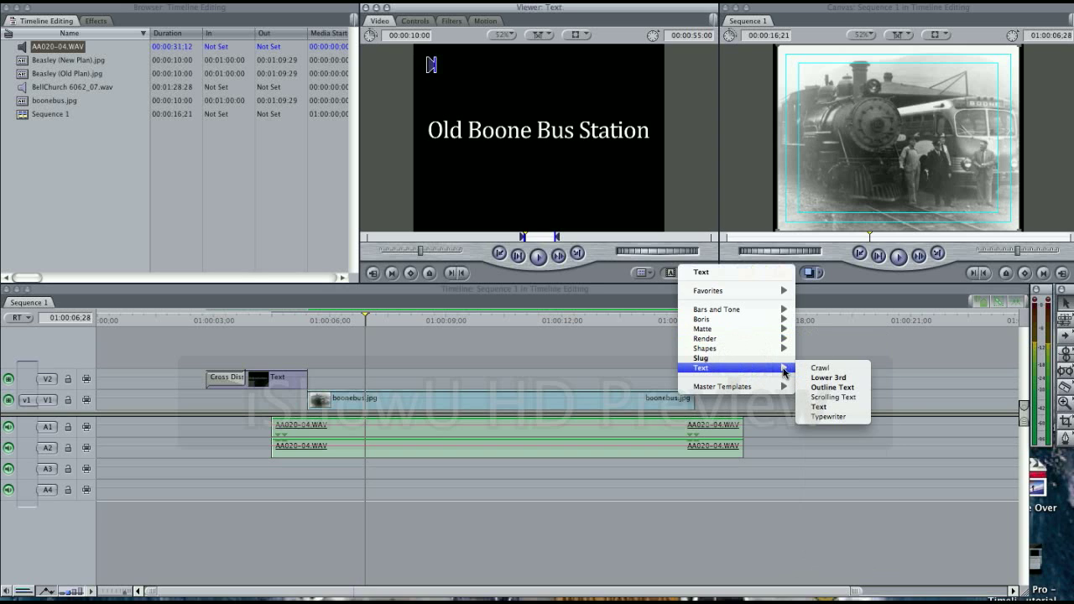
pyautogui.click(829, 377)
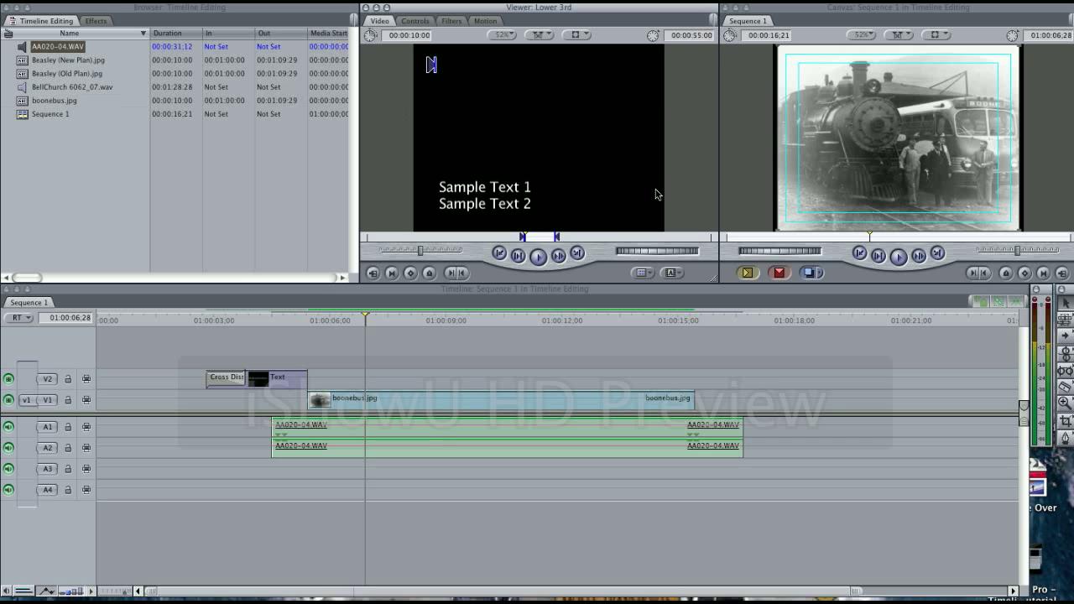
# Step: Set the Lower 3rd's first line to "Old Boone" and its second line to "Bus Station"
pyautogui.click(414, 22)
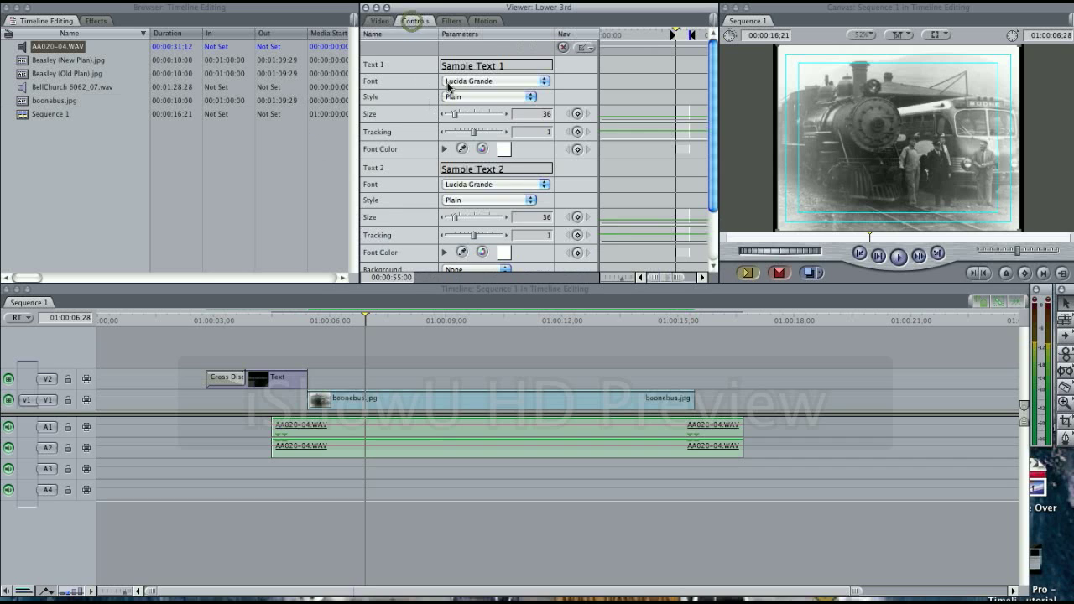
pyautogui.click(517, 67)
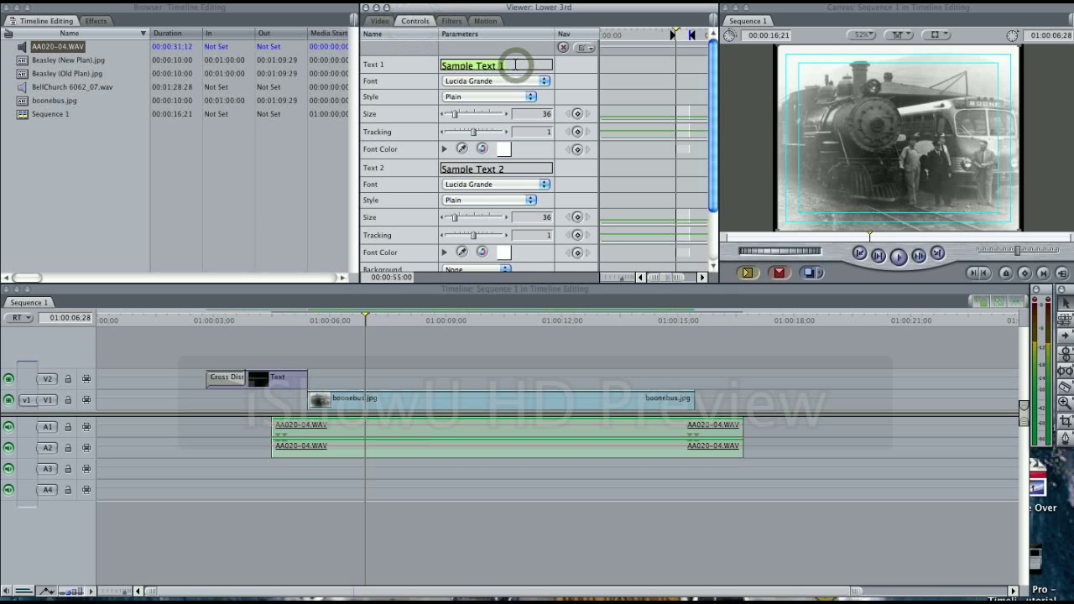
pyautogui.write('Old Boone')
pyautogui.click(504, 171)
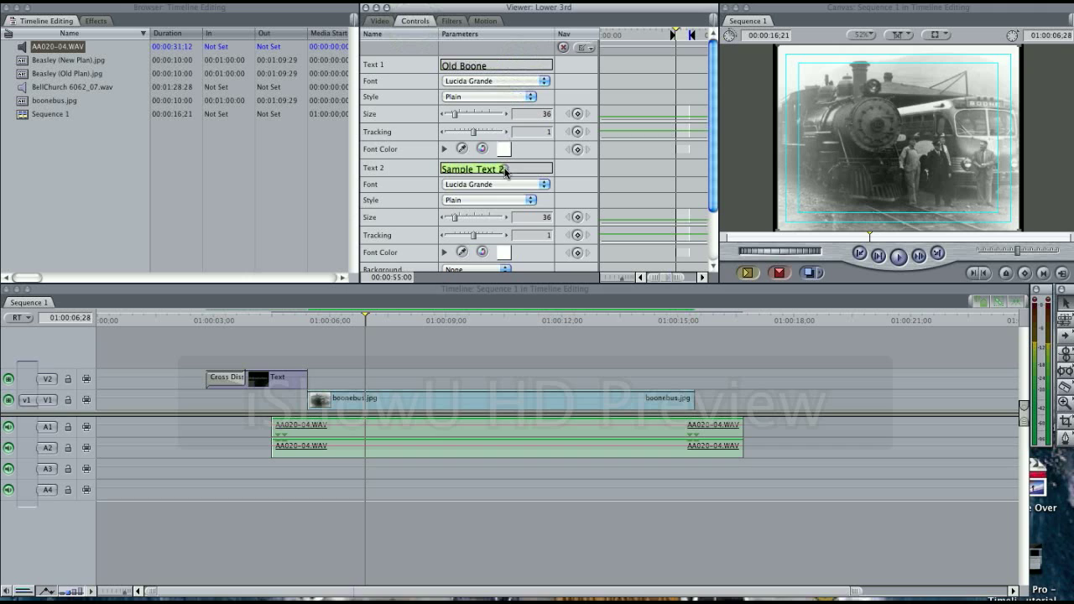
pyautogui.write('Bus Station')
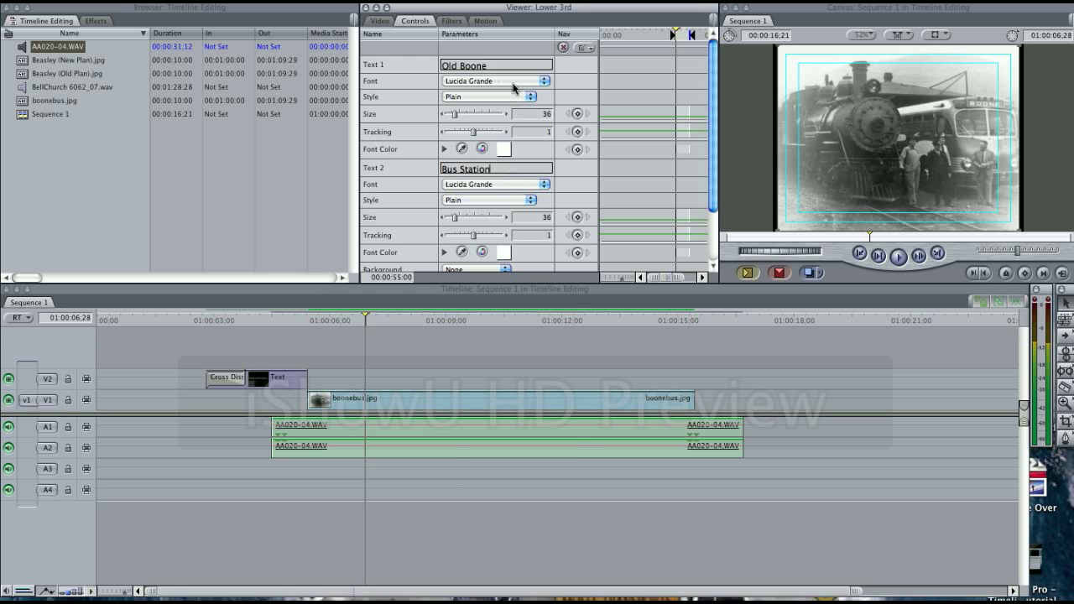
# Step: Set the font of both Lower 3rd text lines to Georgia and check the result in the Viewer
pyautogui.click(510, 83)
pyautogui.moveTo(508, 583)
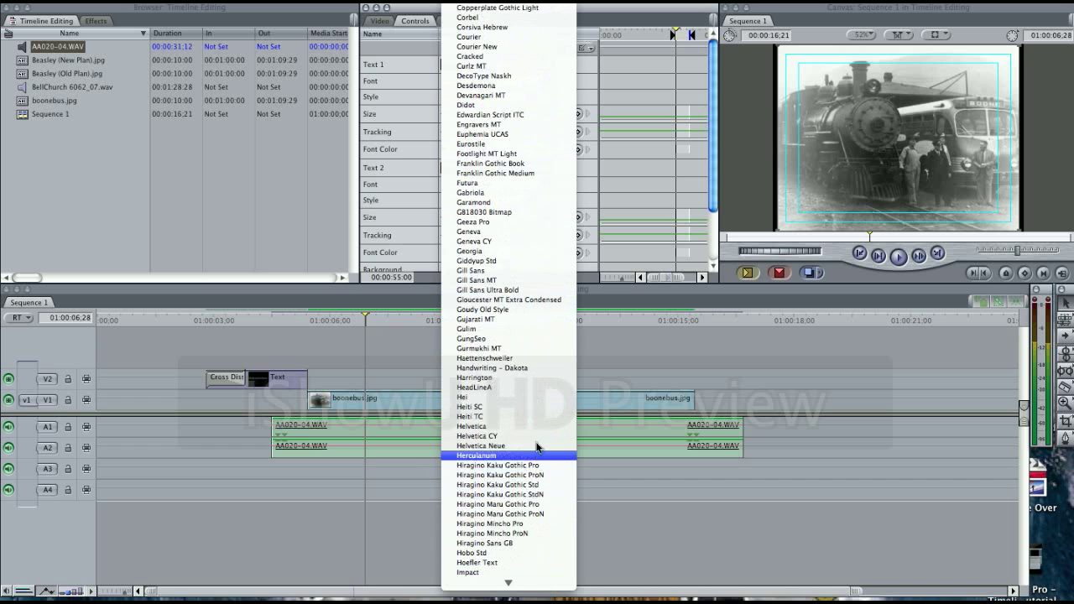
pyautogui.click(511, 259)
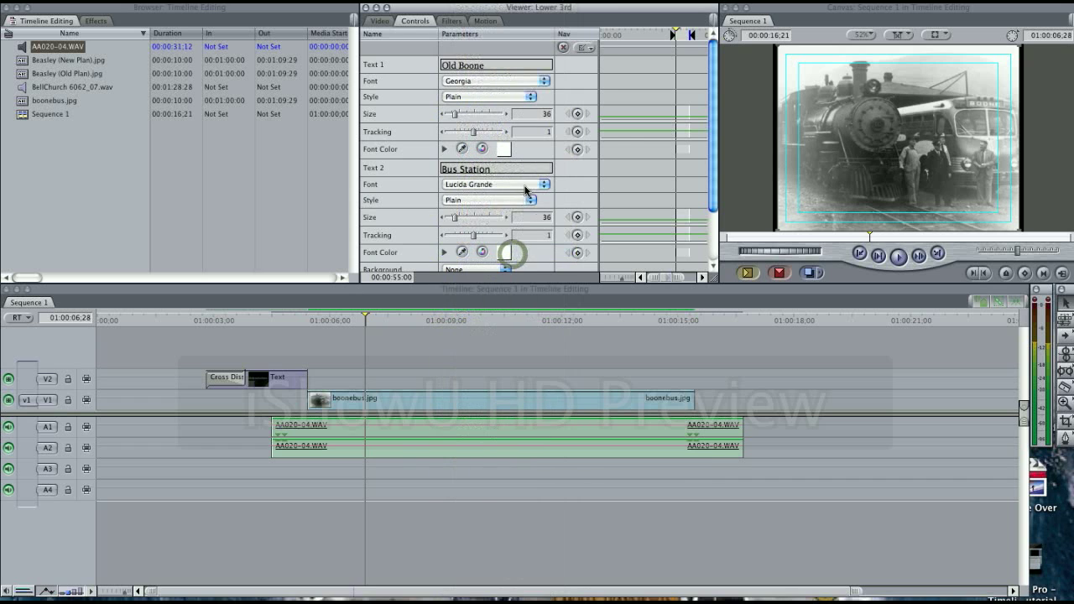
pyautogui.click(528, 184)
pyautogui.scroll(-15, 529, 453)
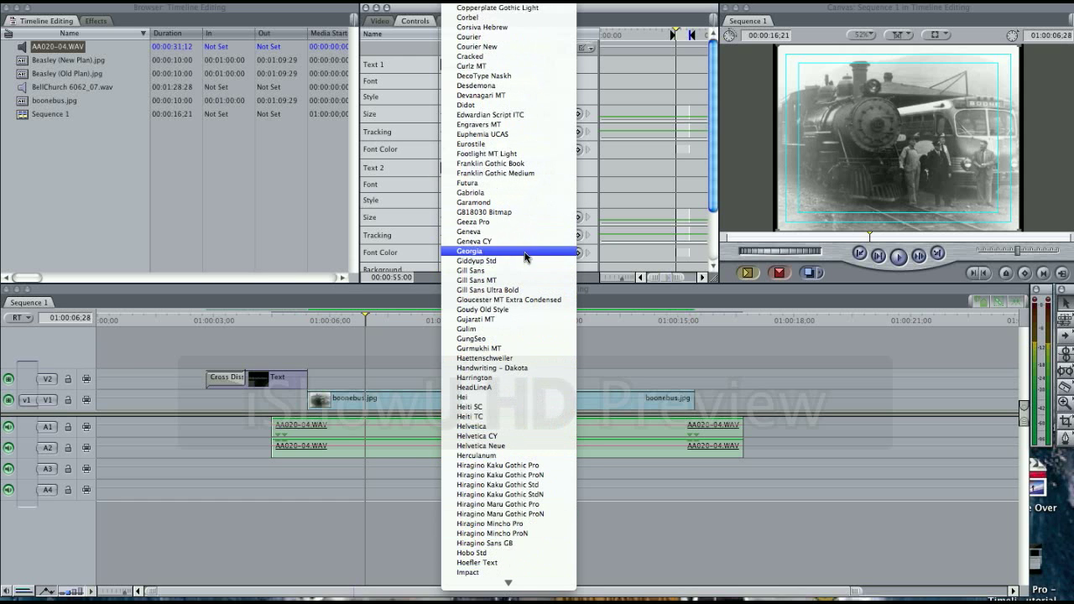
pyautogui.click(525, 251)
pyautogui.click(379, 20)
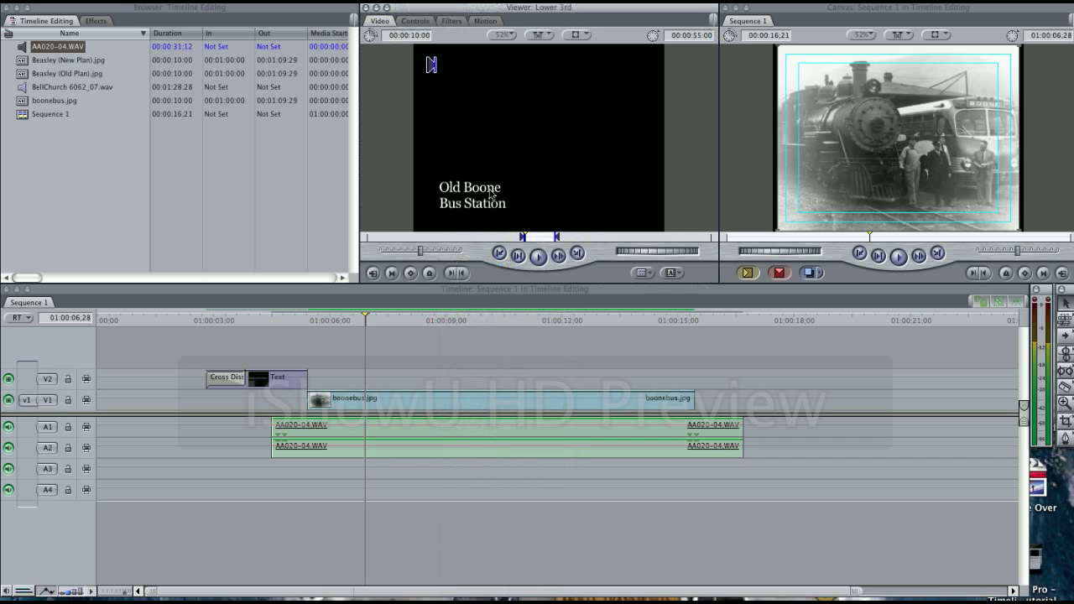
# Step: Place the Lower 3rd on V2 above boonebus.jpg, starting at about 01:00:06;00, and play it back from just before its start
pyautogui.moveTo(491, 194); pyautogui.dragTo(337, 382)
pyautogui.moveTo(336, 324); pyautogui.dragTo(316, 324)
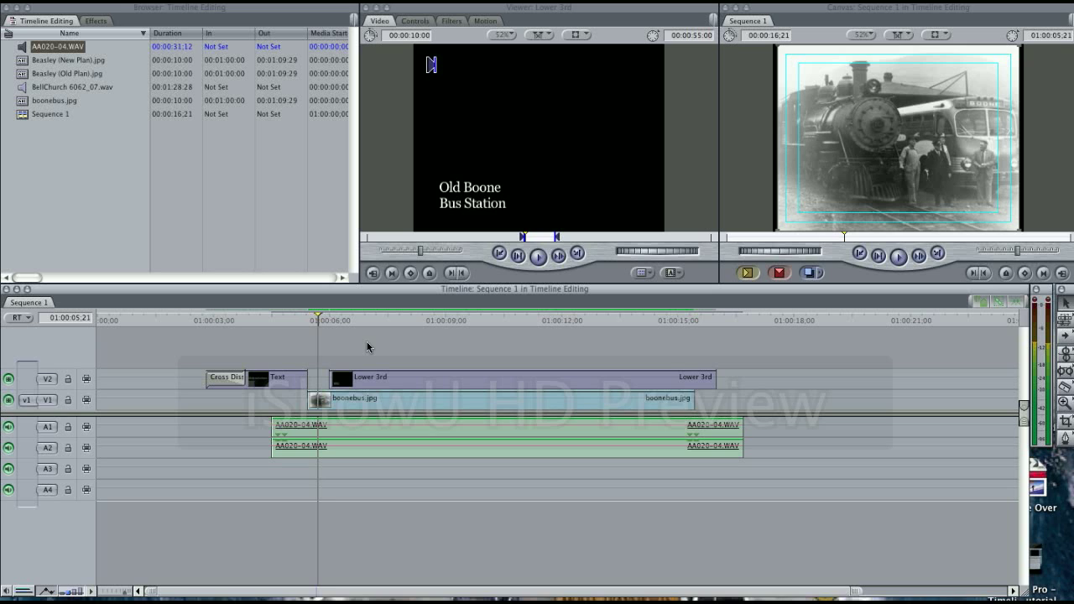
pyautogui.press('space')
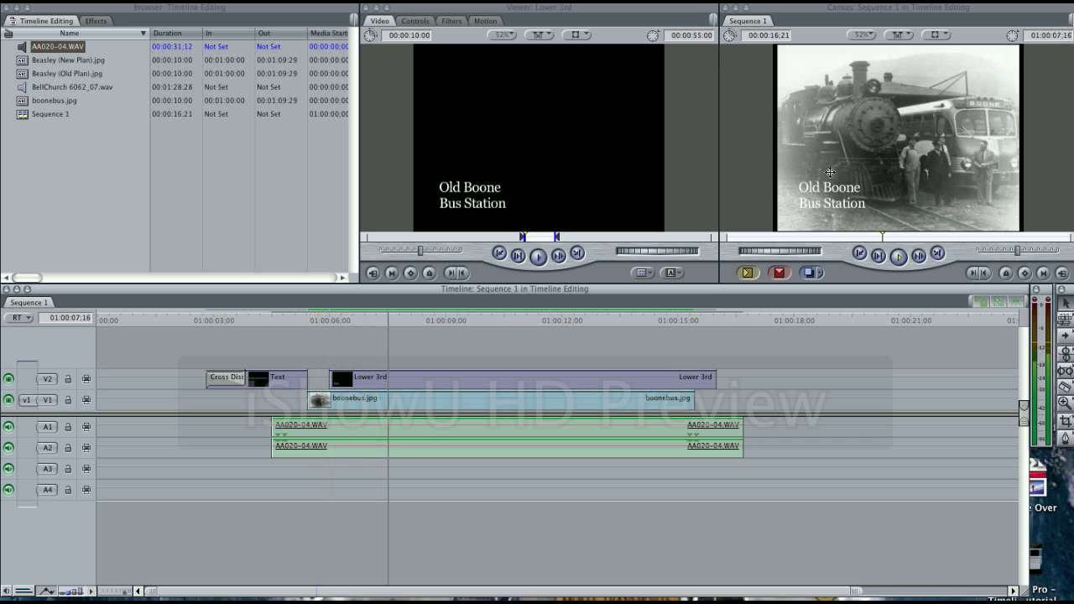
pyautogui.press('space')
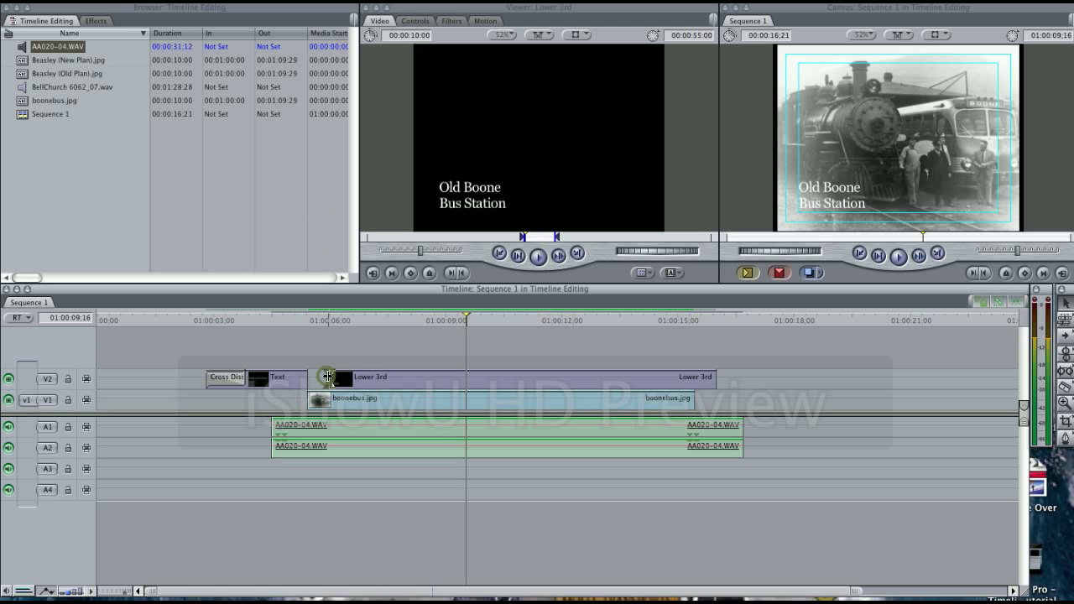
# Step: Apply the default Cross Dissolve to the start of the Lower 3rd clip on V2
pyautogui.click(327, 376)
pyautogui.click(390, 1)
pyautogui.click(422, 66)
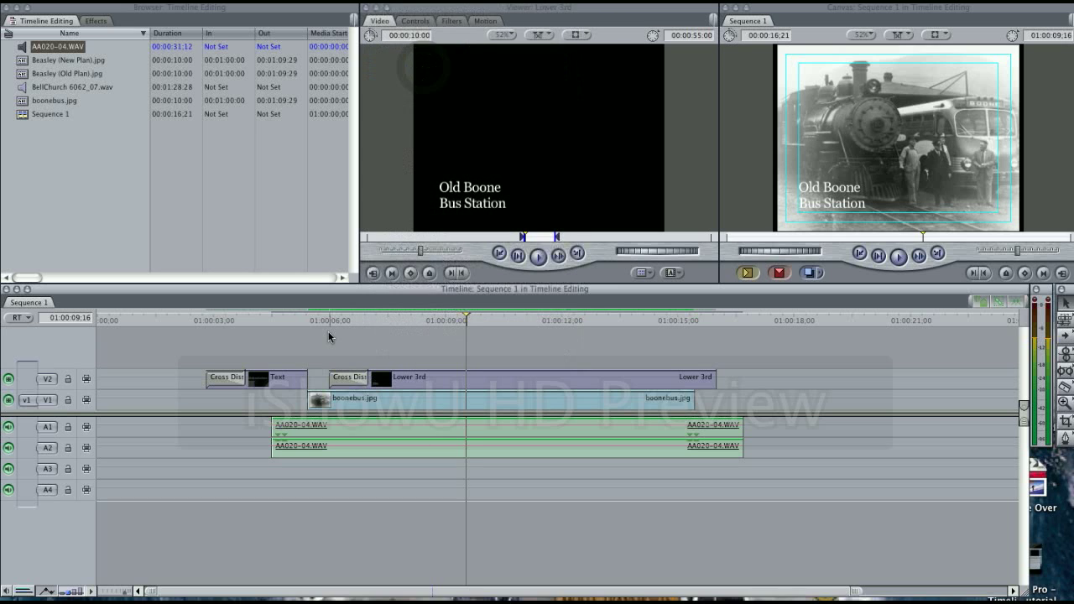
# Step: Play back the sequence from before the titles, then replay the Lower 3rd's fade-in over boonebus.jpg
pyautogui.click(185, 325)
pyautogui.press('space')
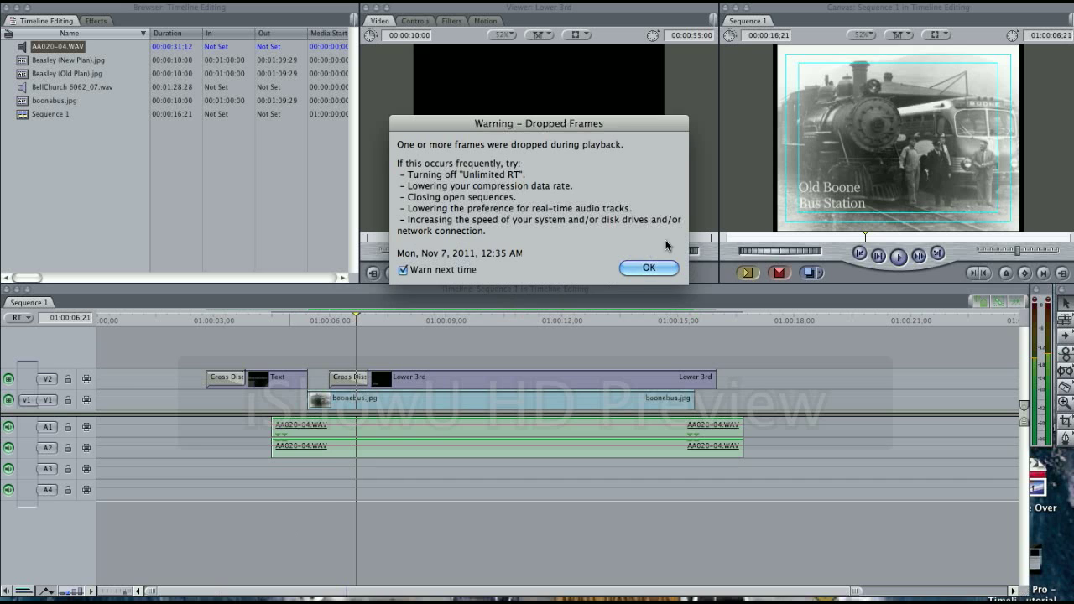
pyautogui.click(648, 268)
pyautogui.click(315, 319)
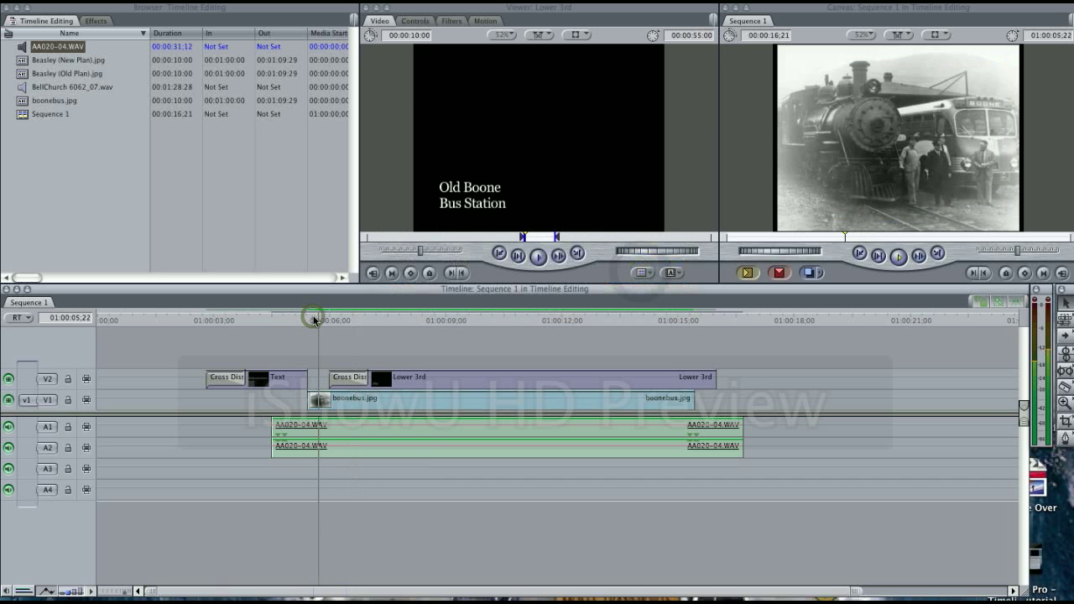
pyautogui.press('space')
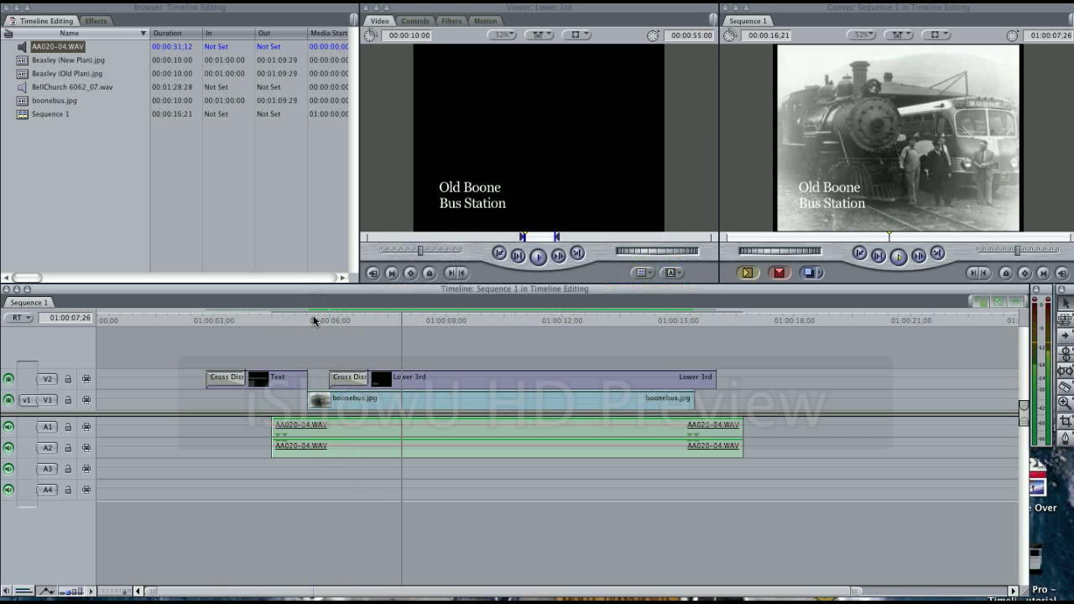
pyautogui.press('space')
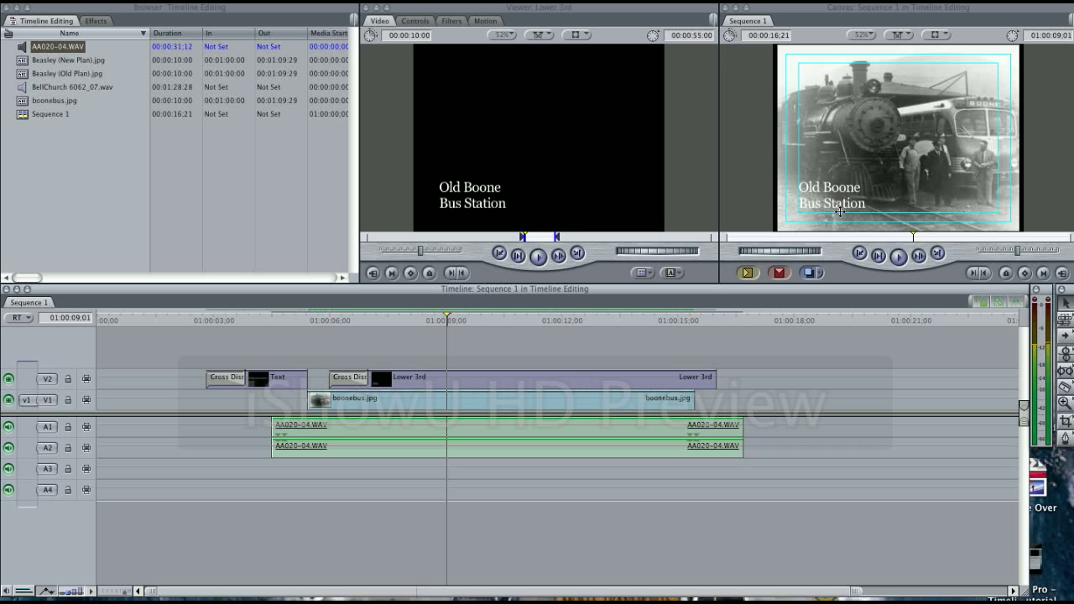
# Step: Check the Canvas title-safe display options and inspect the opening Text title against the guides at 01:00:04;05
pyautogui.click(940, 34)
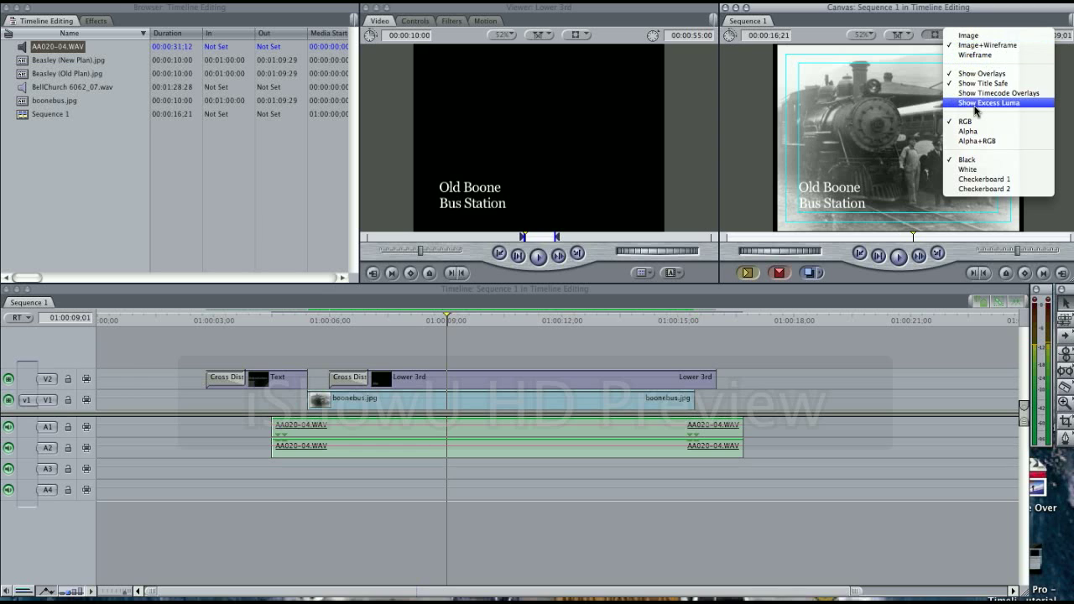
pyautogui.click(1064, 123)
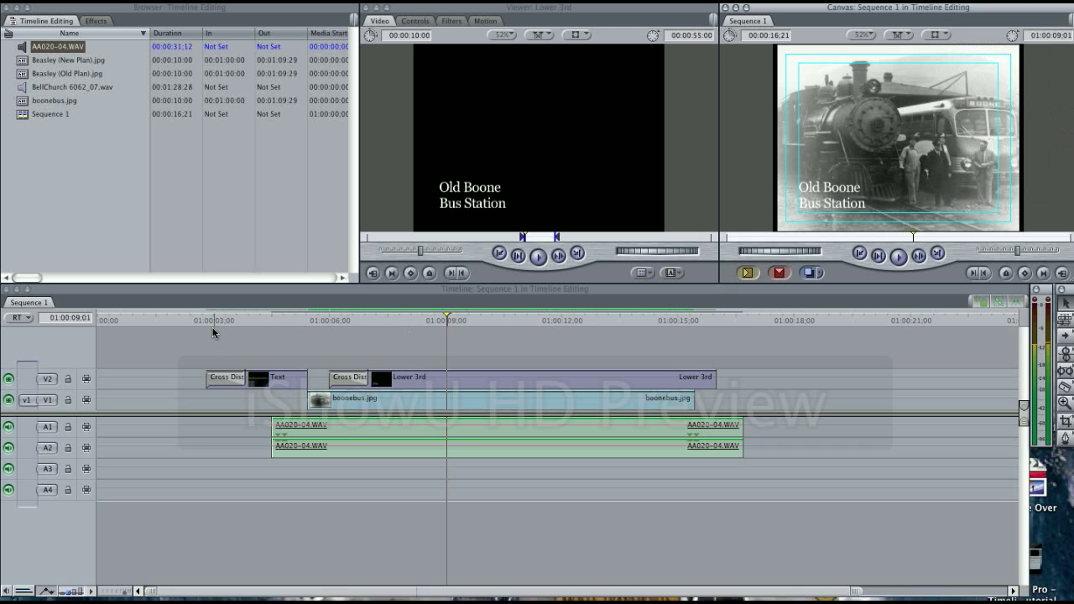
pyautogui.click(175, 319)
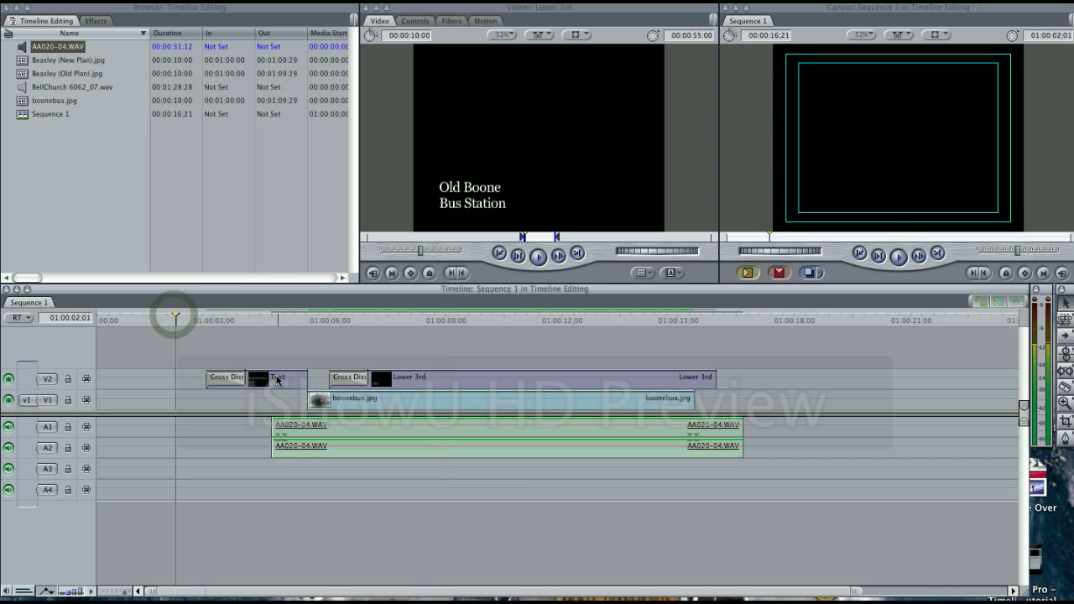
pyautogui.click(257, 320)
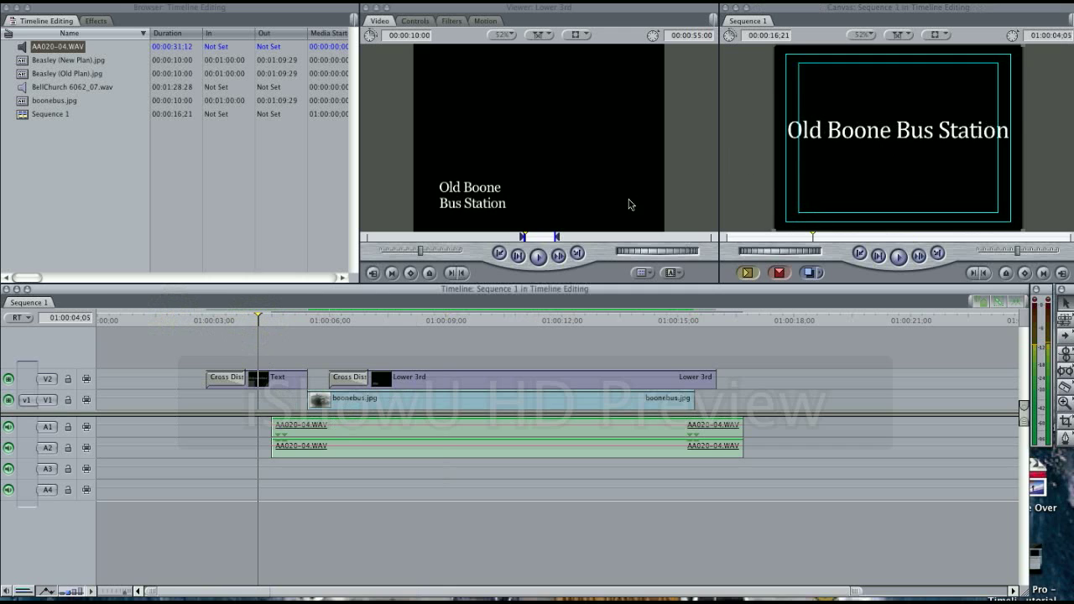
# Step: Open the Text clip from the sequence and move its title up to the upper part of the Canvas frame using the wireframe
pyautogui.doubleClick(271, 386)
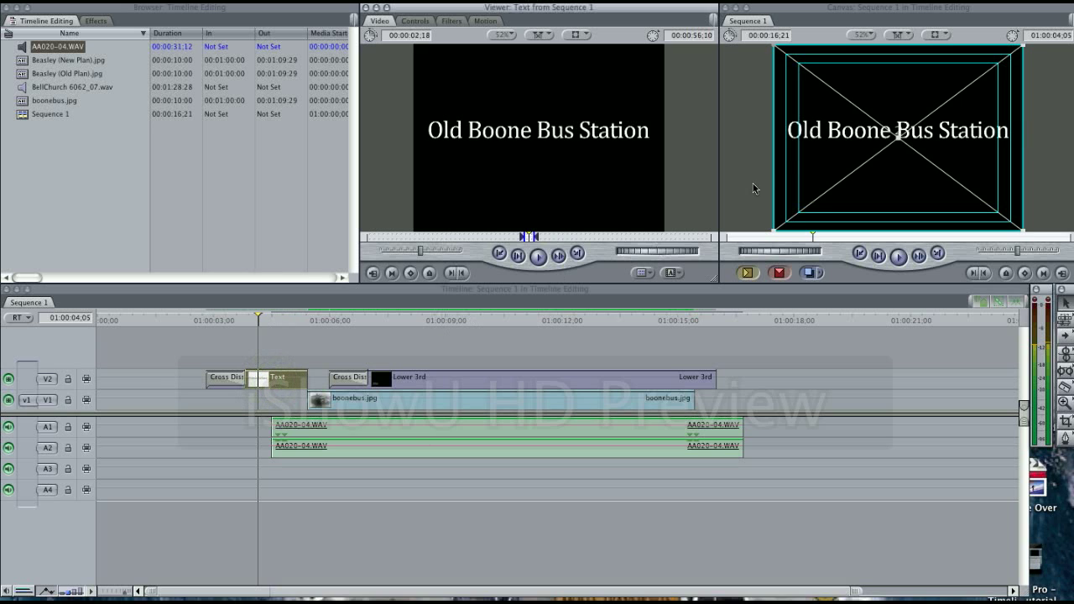
pyautogui.click(941, 38)
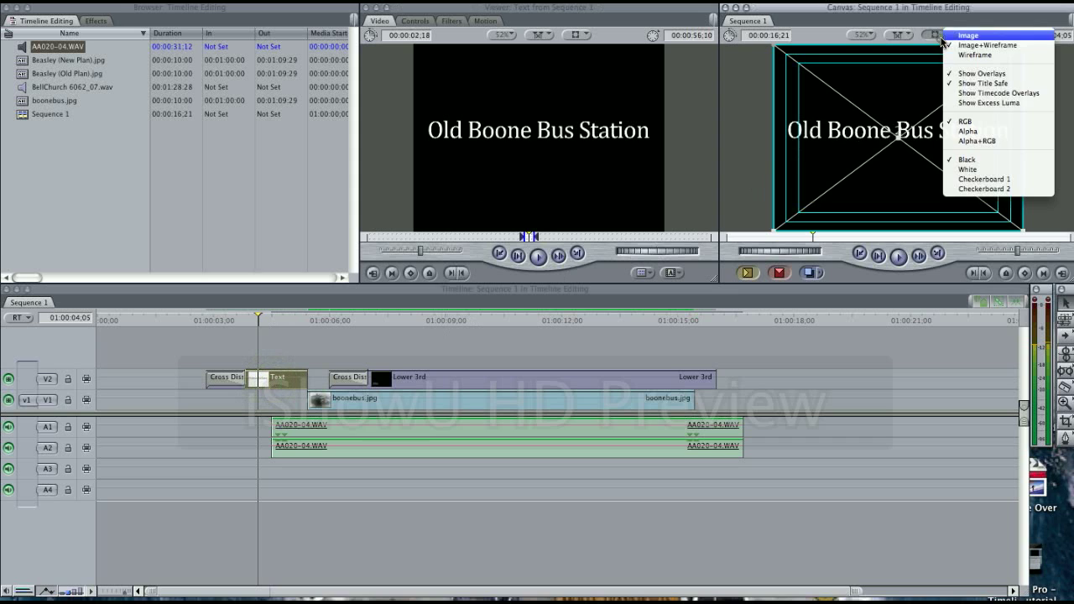
pyautogui.click(1071, 104)
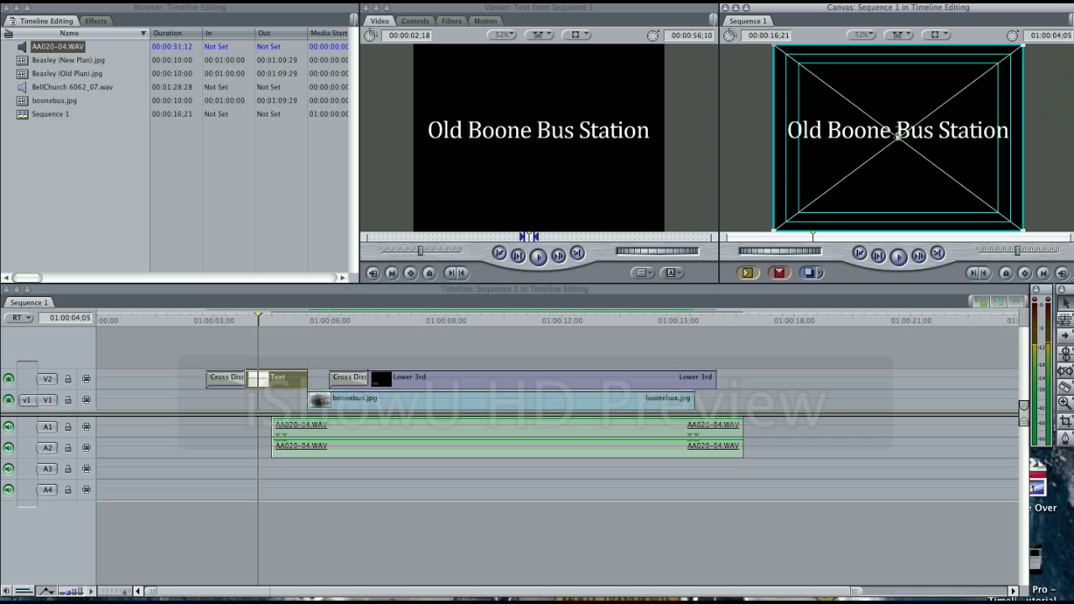
pyautogui.moveTo(897, 135); pyautogui.dragTo(902, 80)
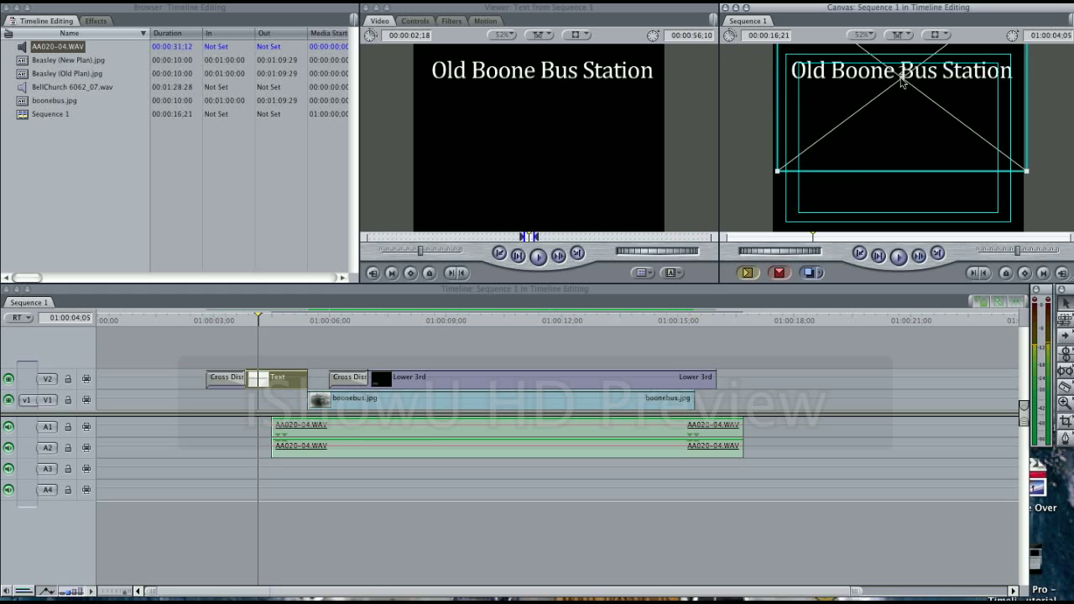
# Step: Play back from 01:00:02;13 to review the repositioned title through to the Lower 3rd
pyautogui.click(191, 320)
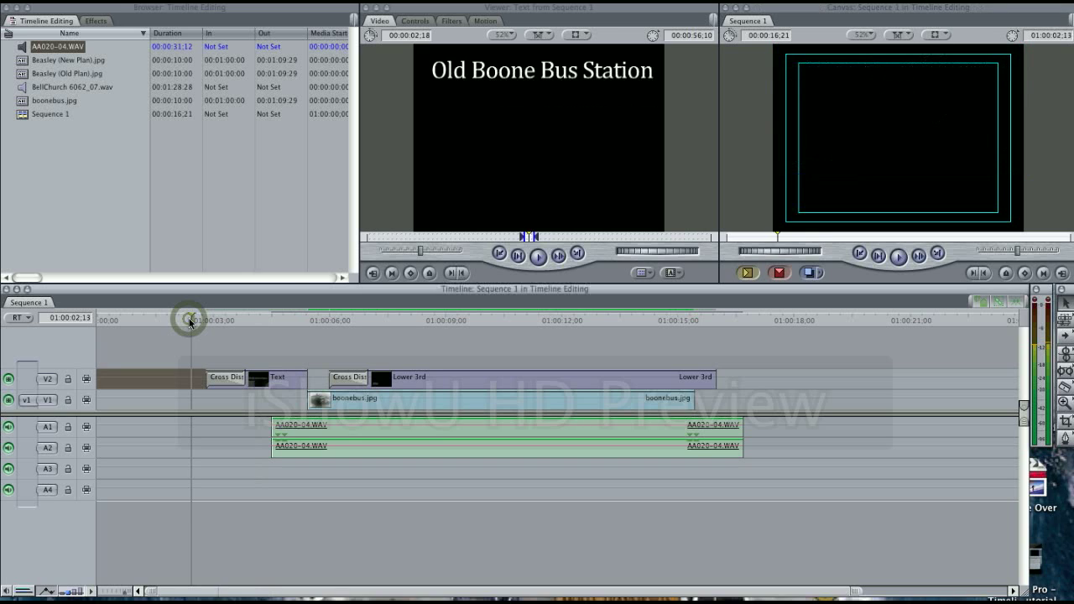
pyautogui.press('space')
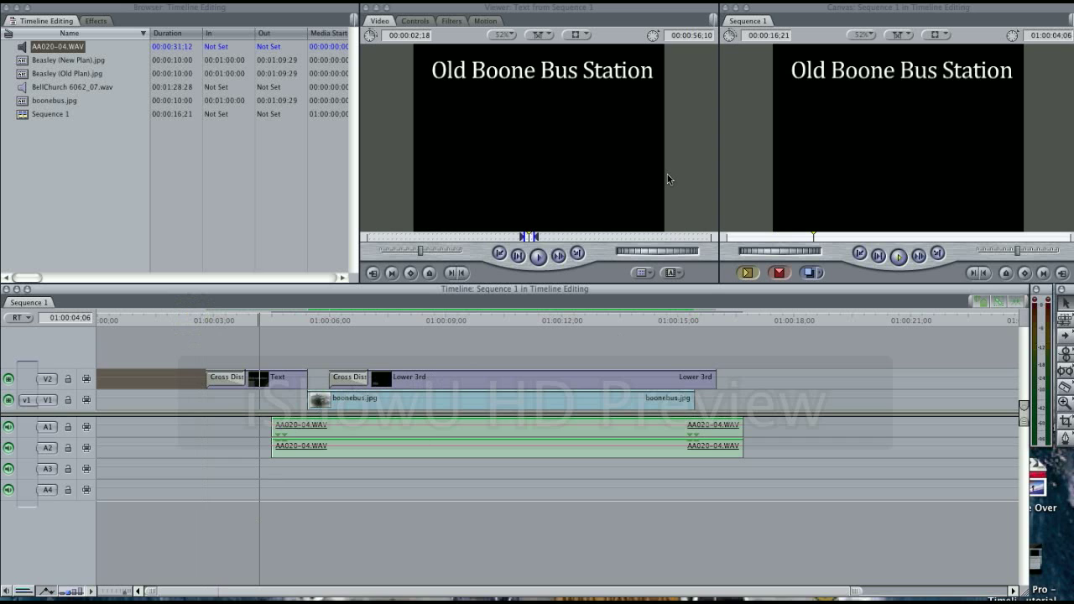
pyautogui.click(600, 357)
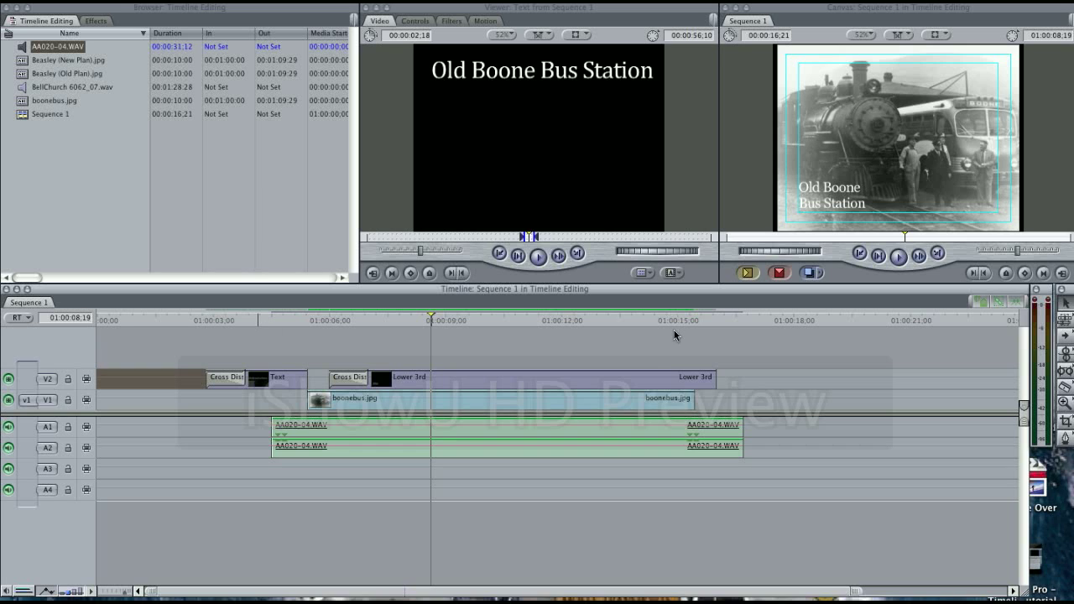
pyautogui.click(676, 277)
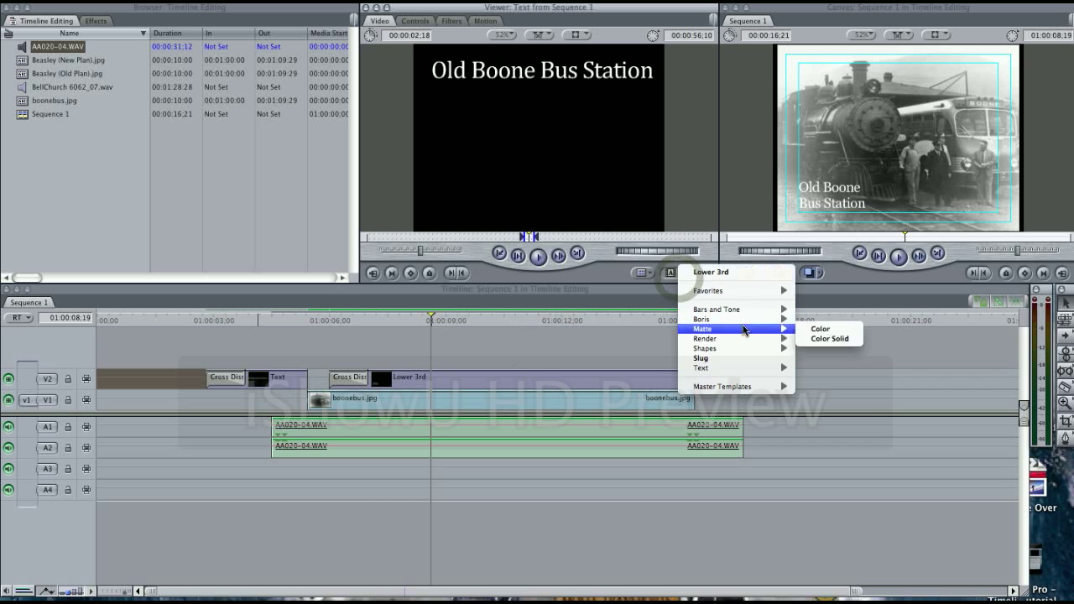
pyautogui.moveTo(758, 367)
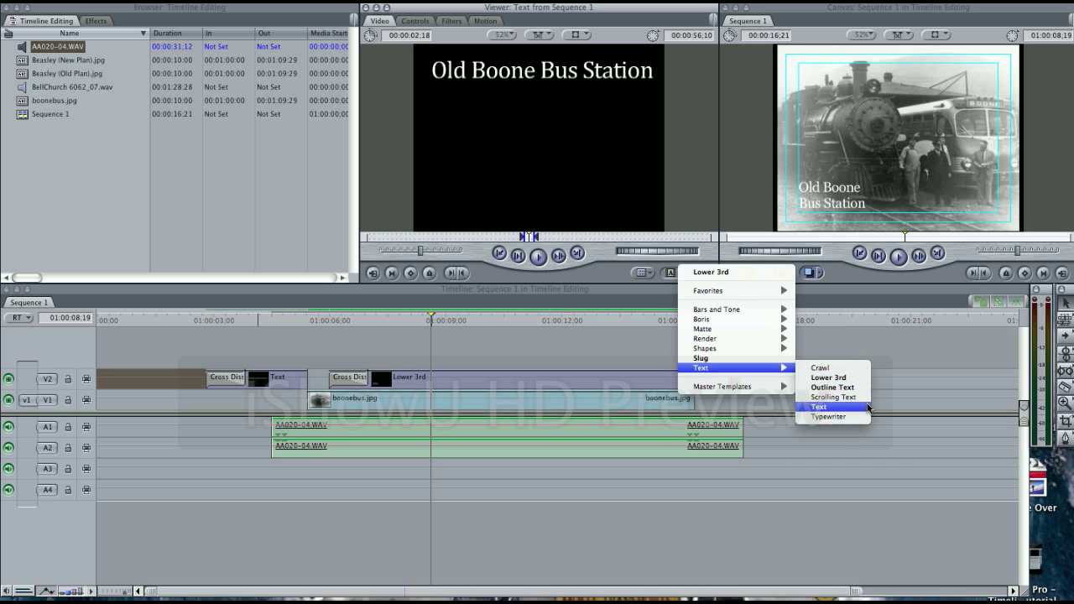
pyautogui.click(632, 344)
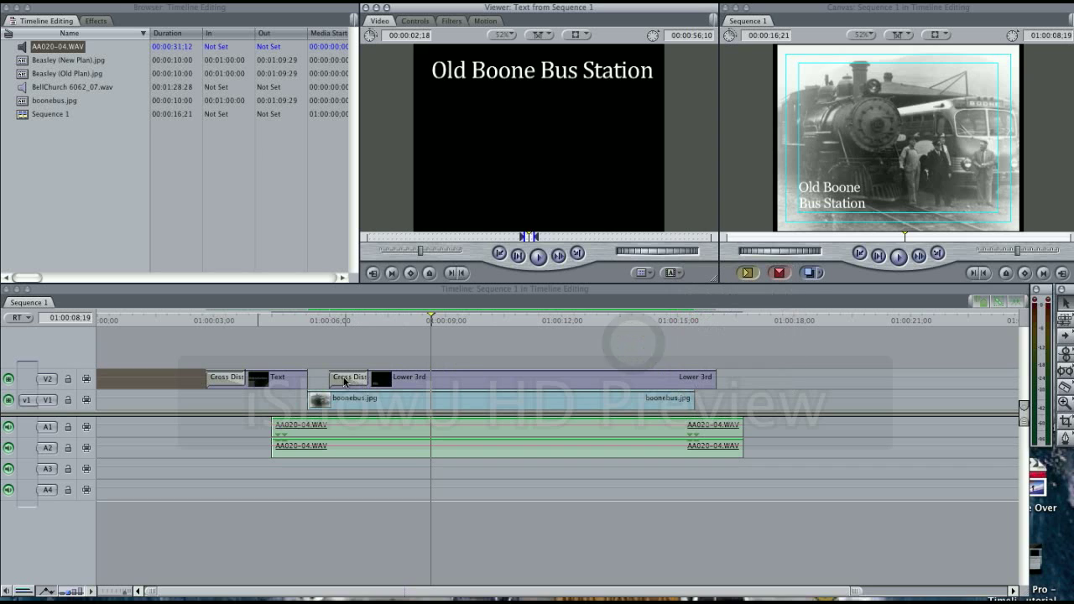
pyautogui.click(343, 380)
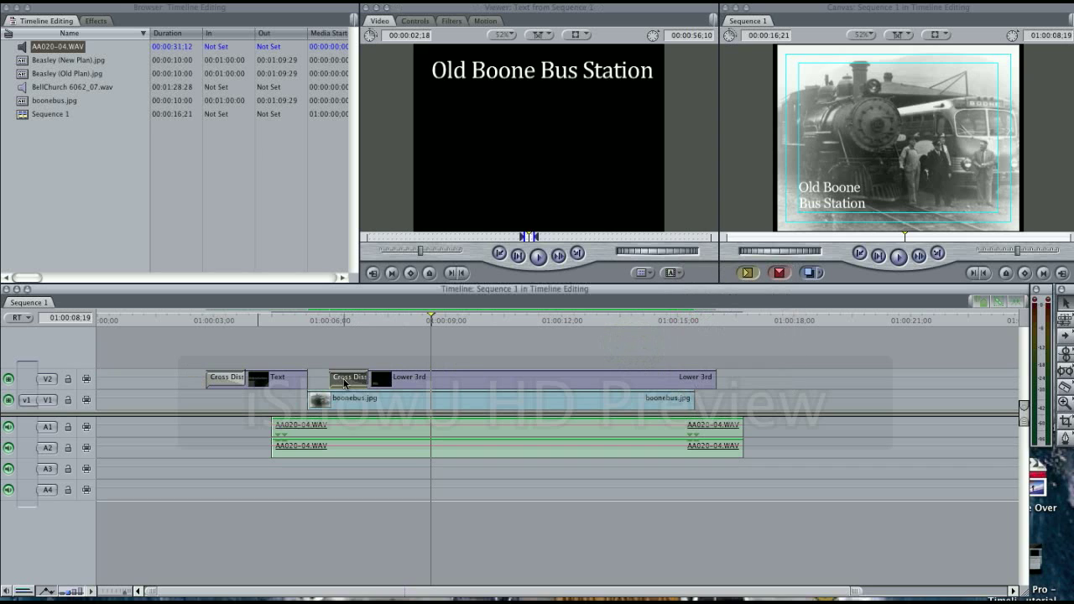
pyautogui.click(234, 376)
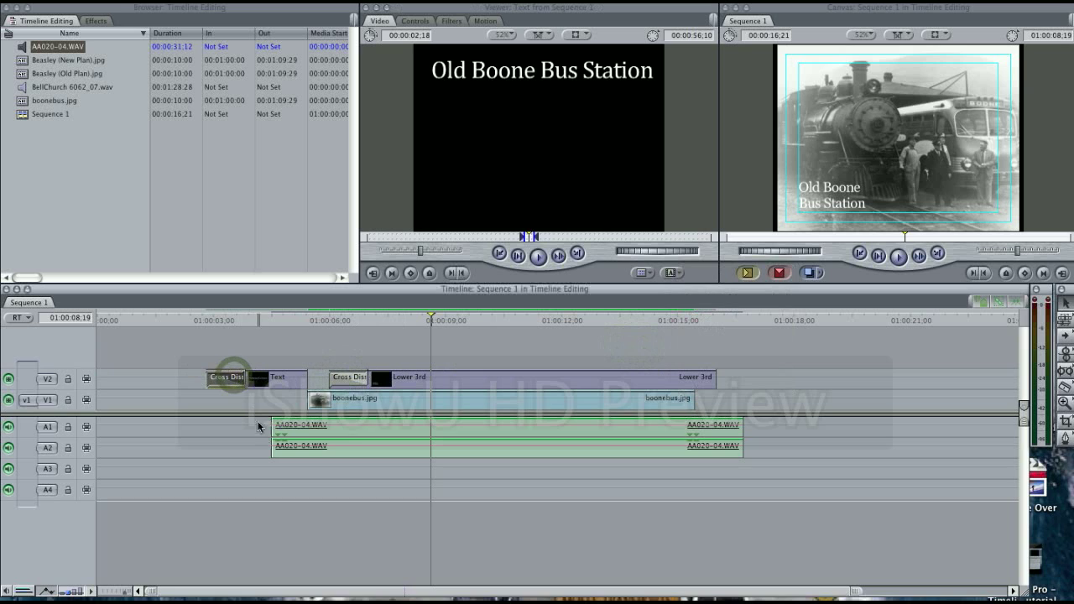